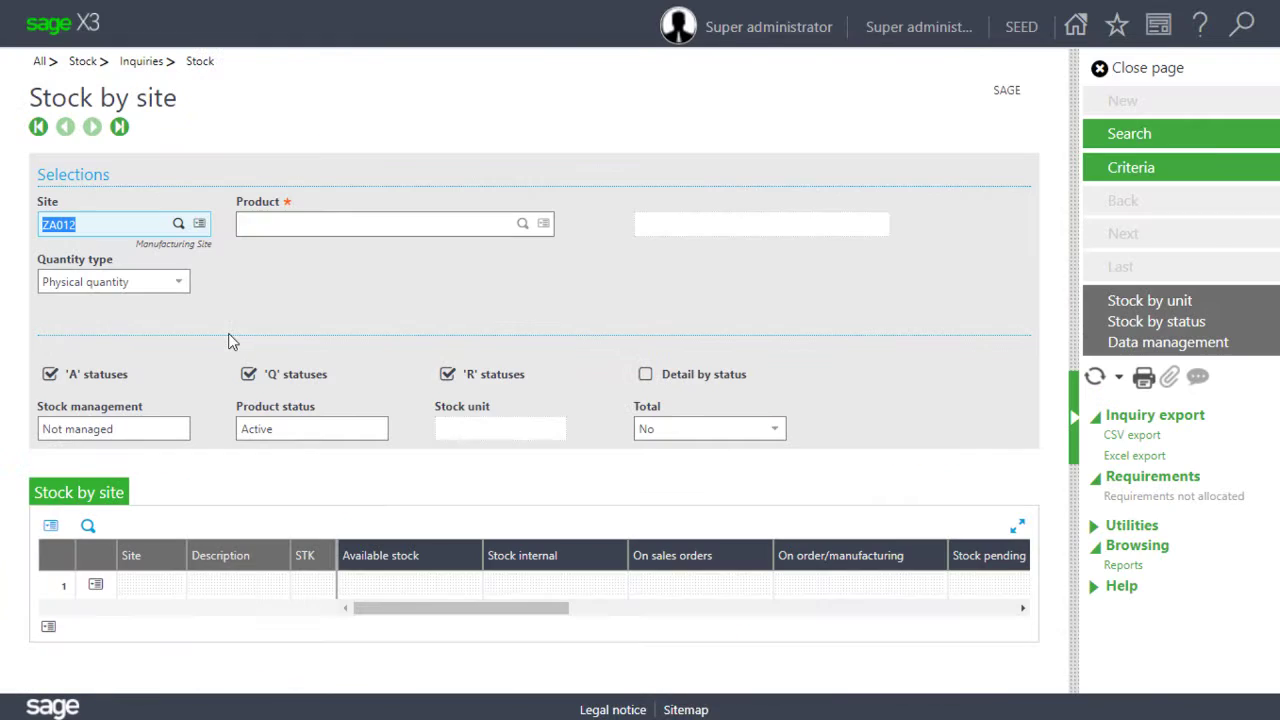
Look up the stock of product RRT001001 at site ZA012 in the Stock by site inquiry, and close the inquiry
click(299, 222)
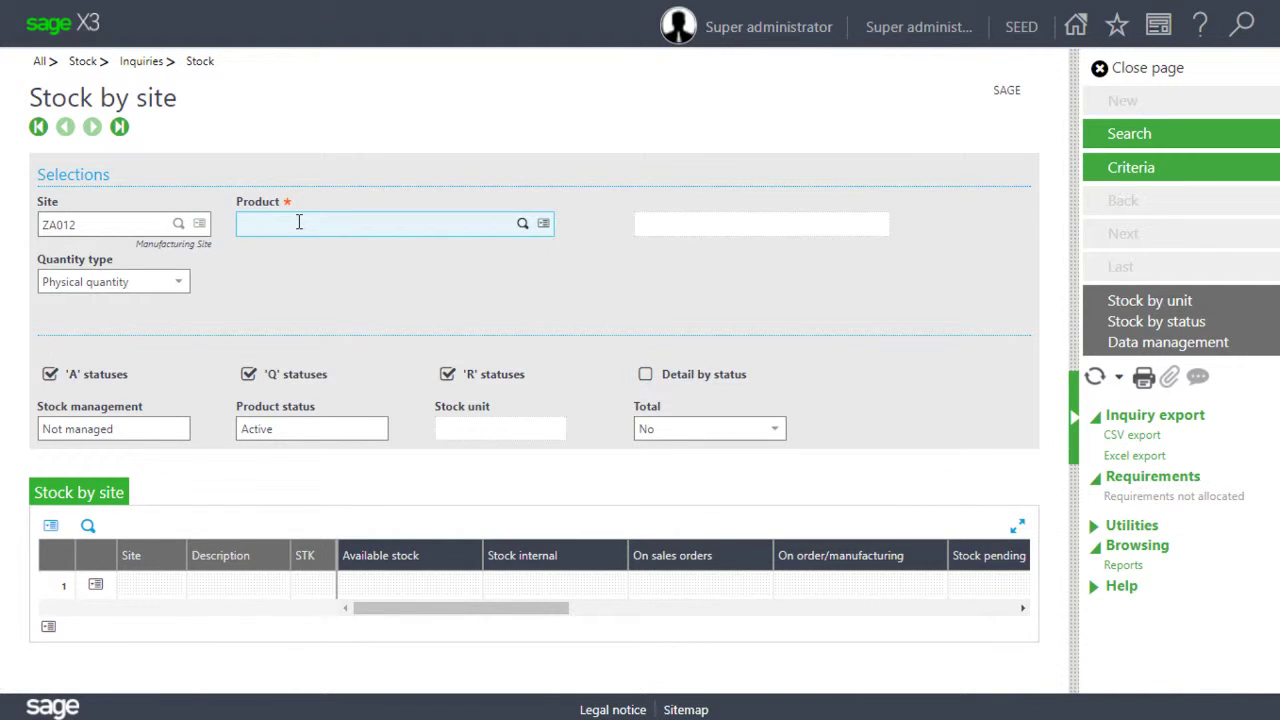
text(RRT001001)
click(1122, 142)
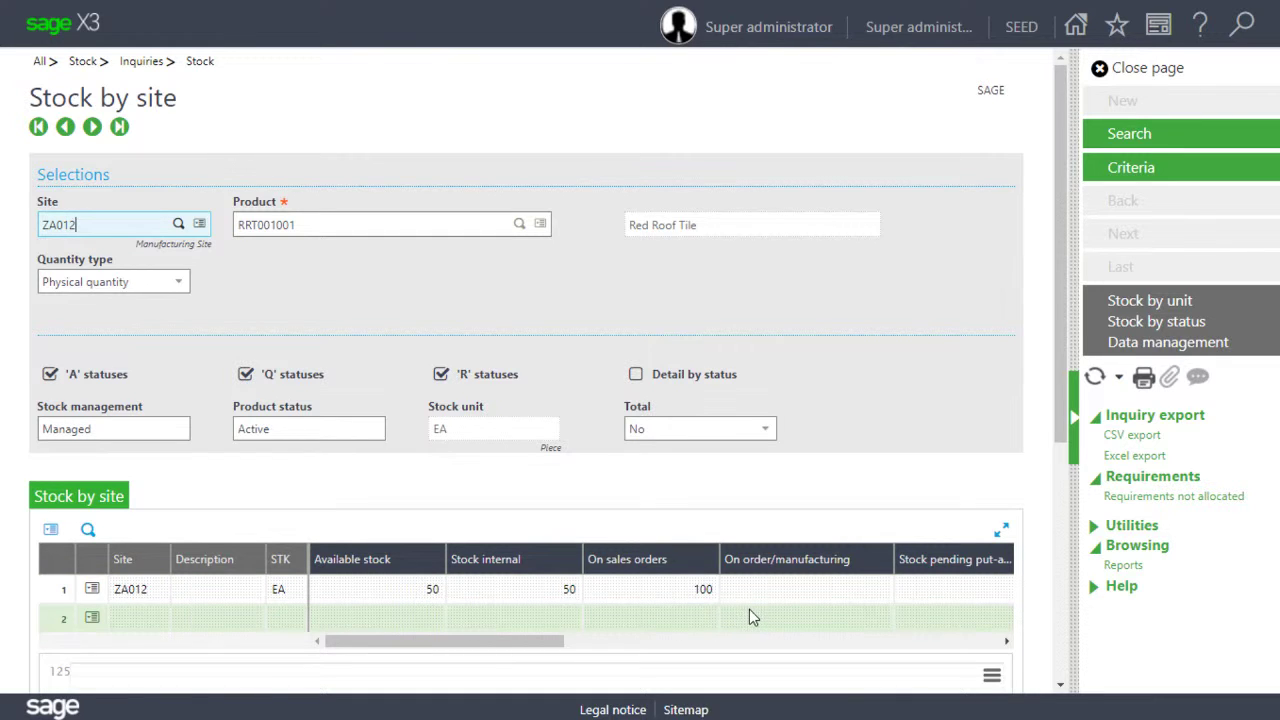
click(1174, 72)
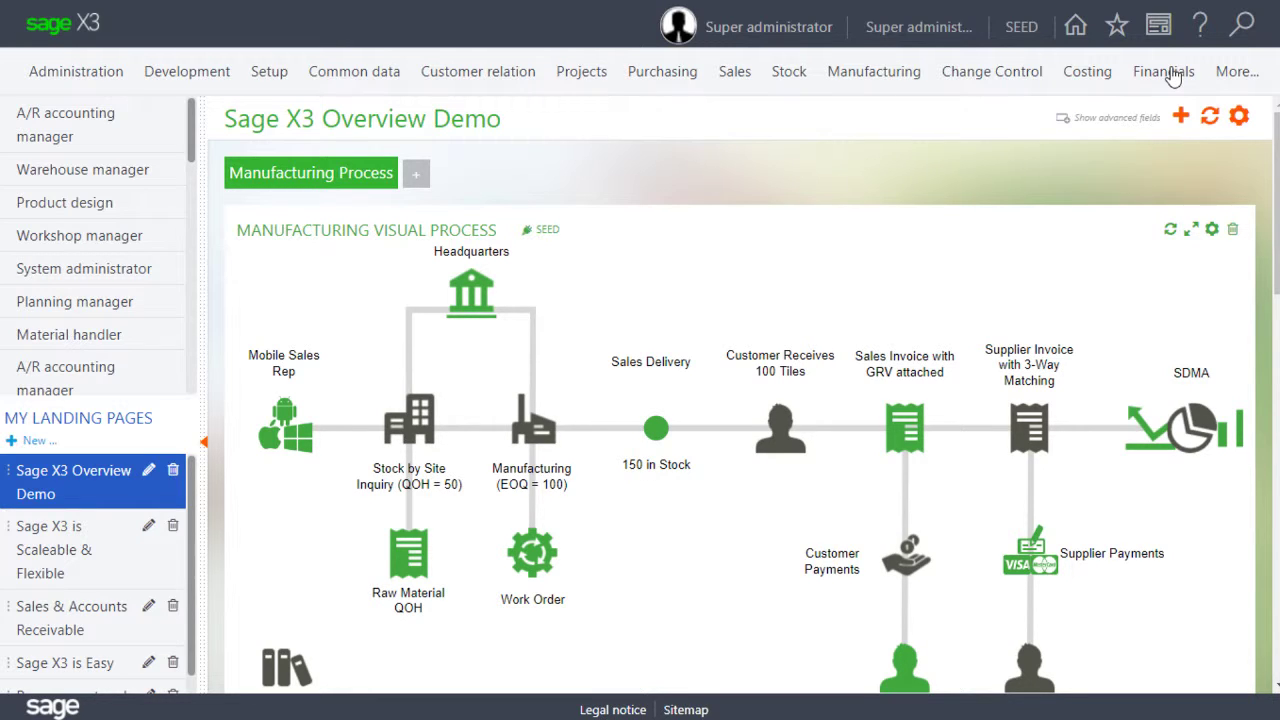
Print the raw material Stock/site report STOCK06 for site ZA012, product category 001, and remove the finished job notification
click(418, 563)
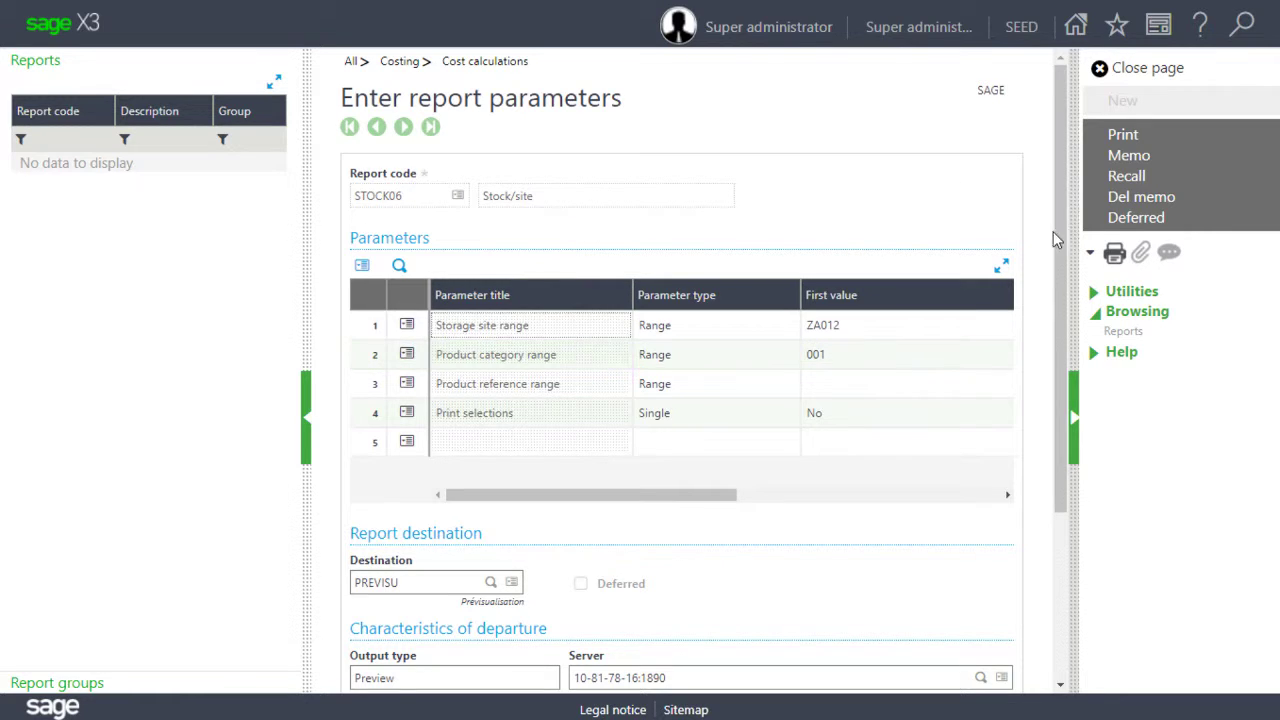
click(1138, 143)
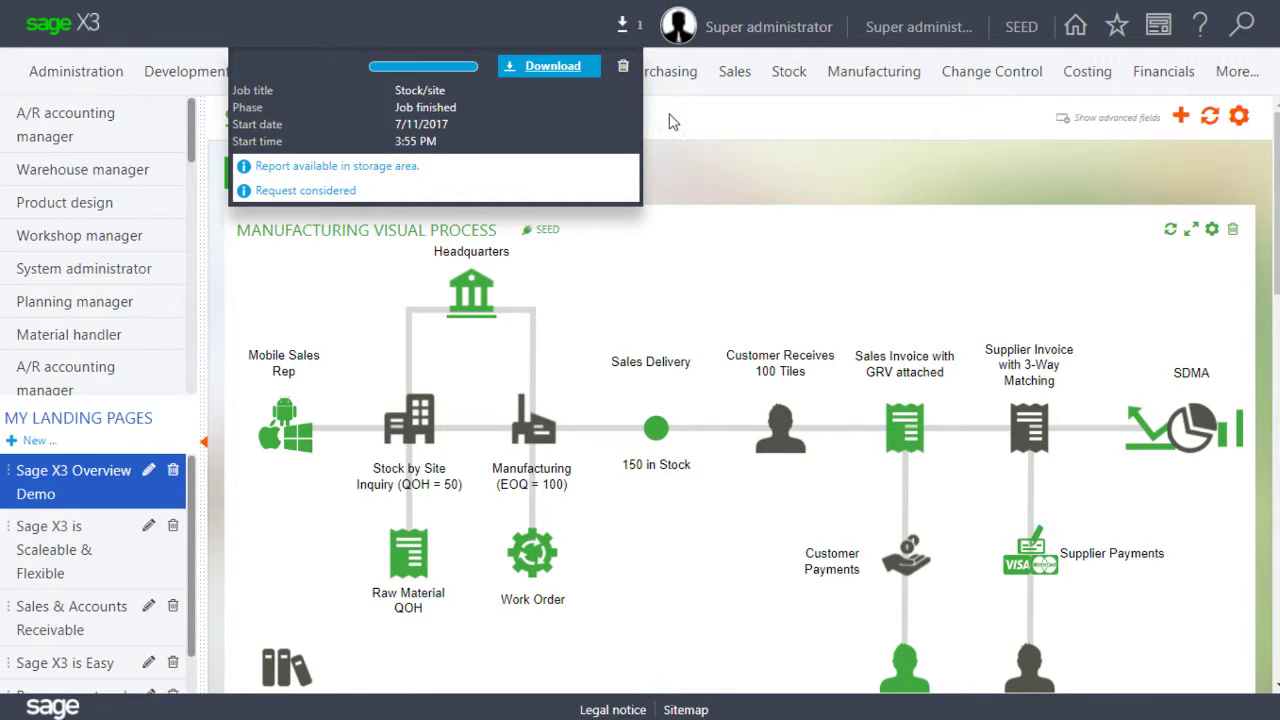
click(622, 67)
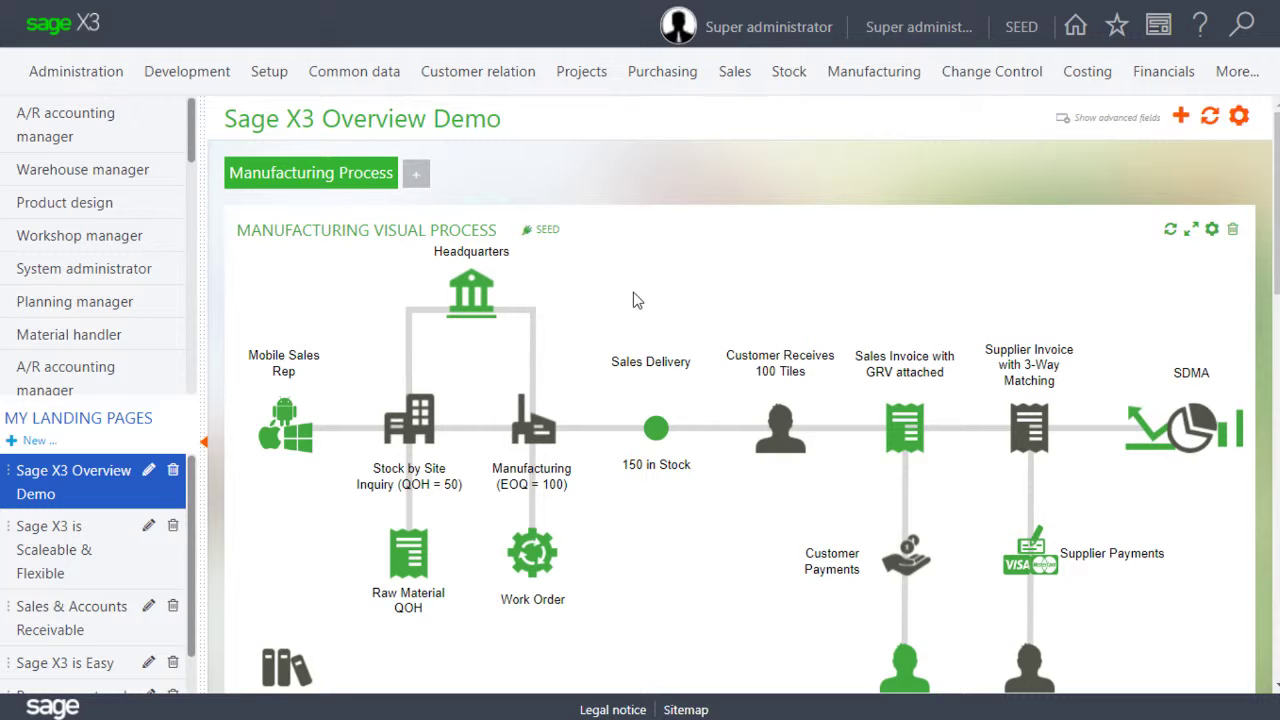
Run MRP processing from the Manufacturing Process flow for stock site ZA012 with reference date 07/11/17, and close its log
click(545, 440)
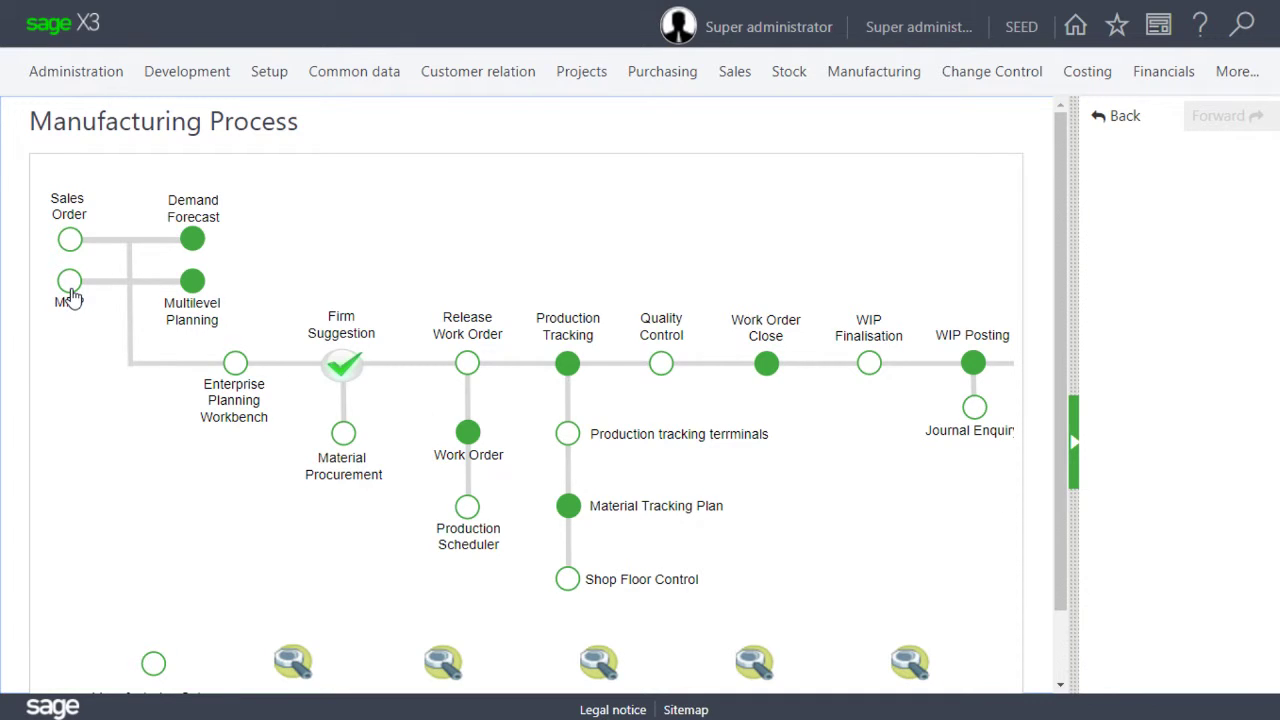
click(71, 297)
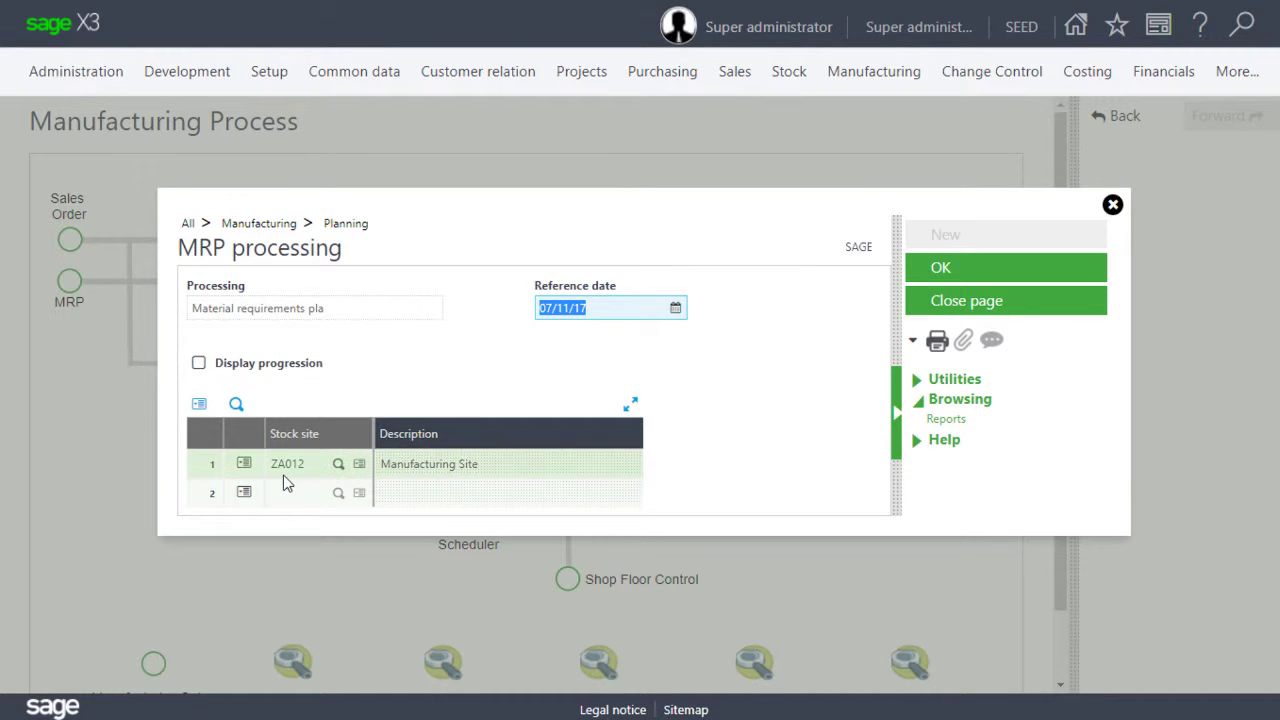
click(968, 267)
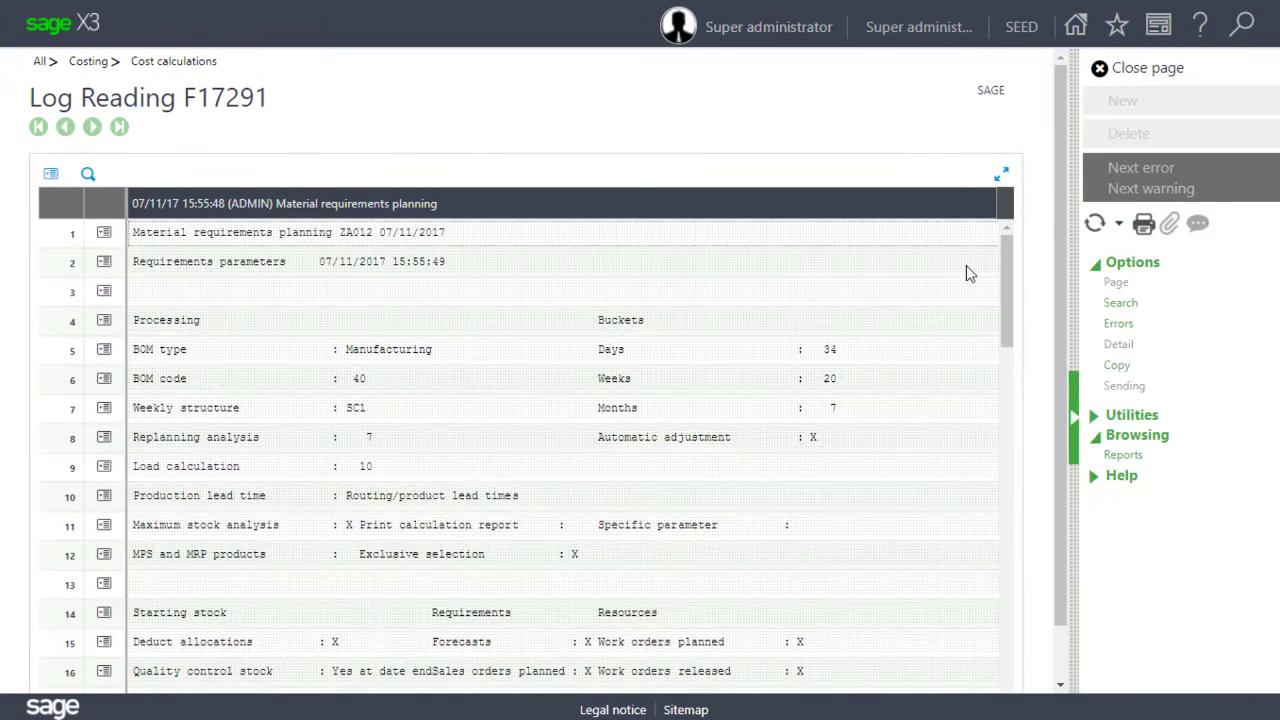
click(1178, 70)
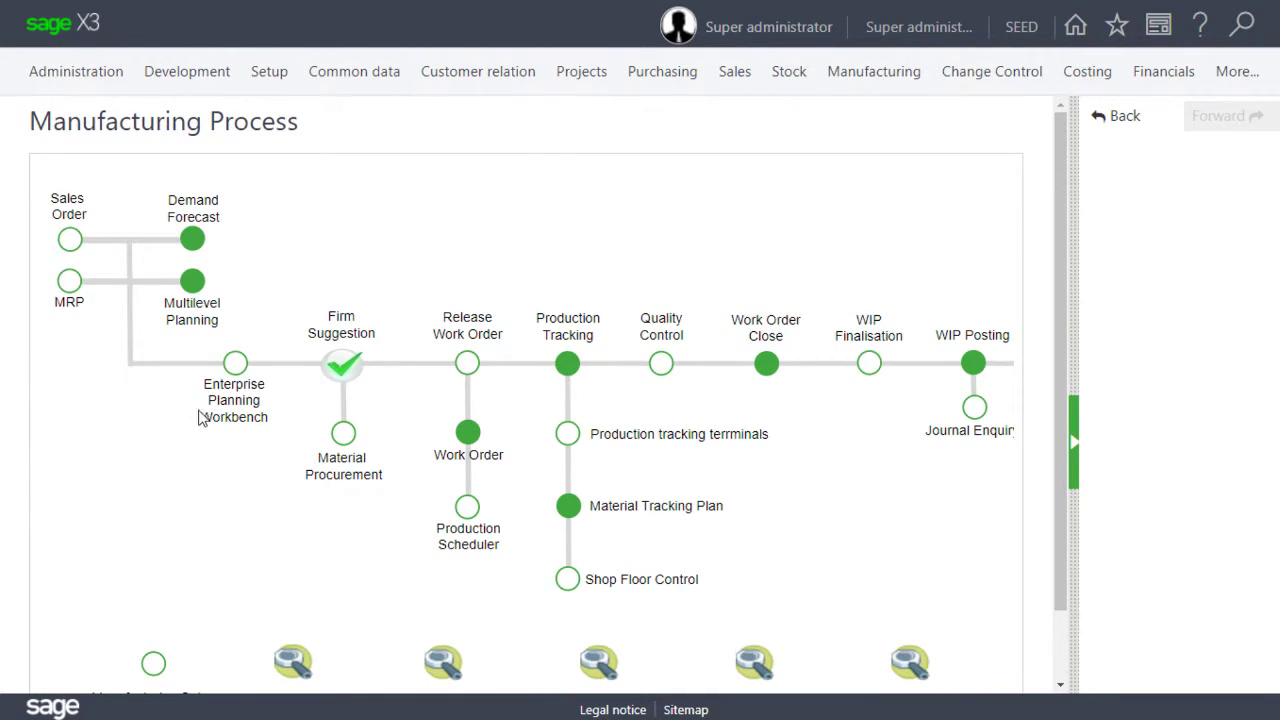
In the Enterprise Planning Workbench, search site ZA012 for products RRT001 to RRT006 and sort the results by product
click(238, 367)
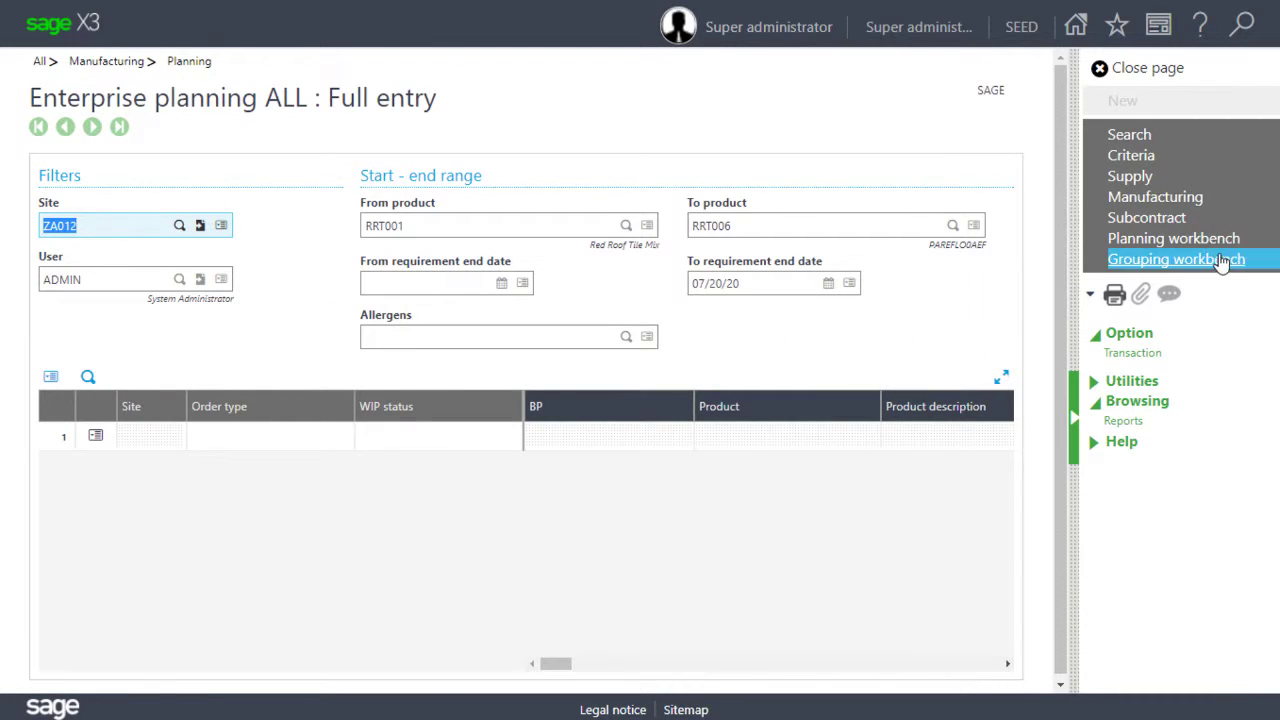
click(1147, 159)
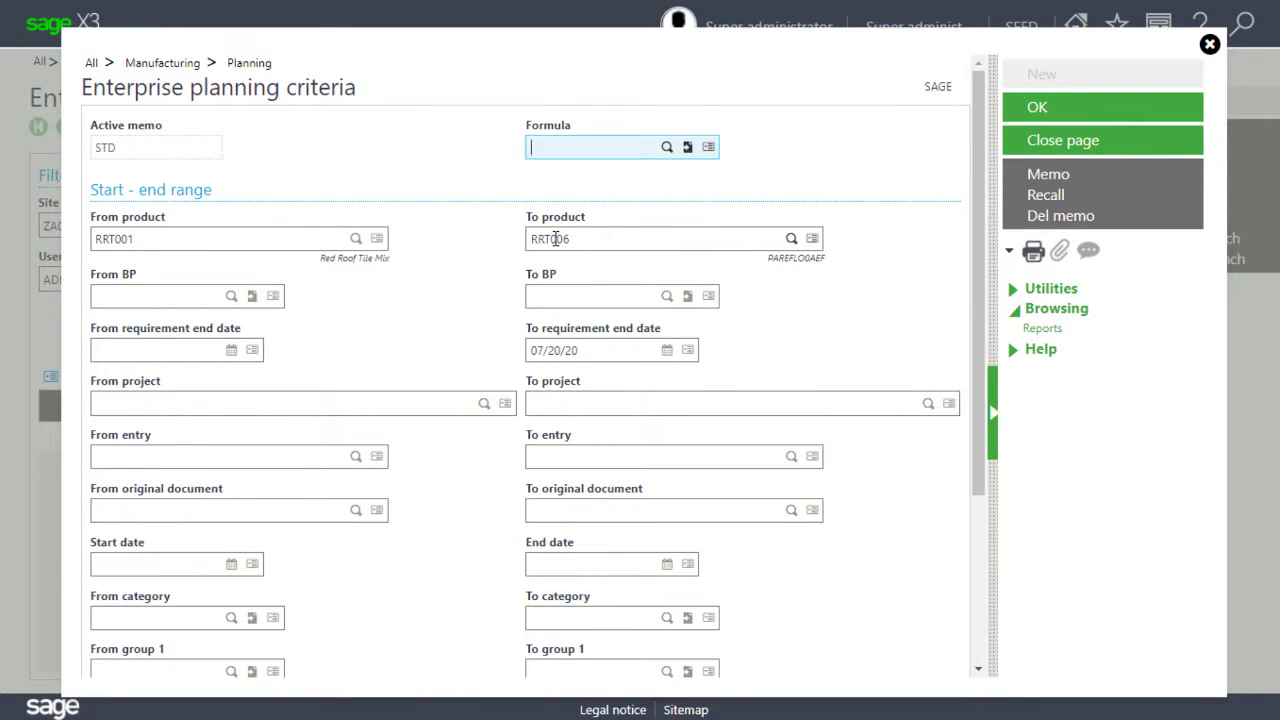
click(1049, 149)
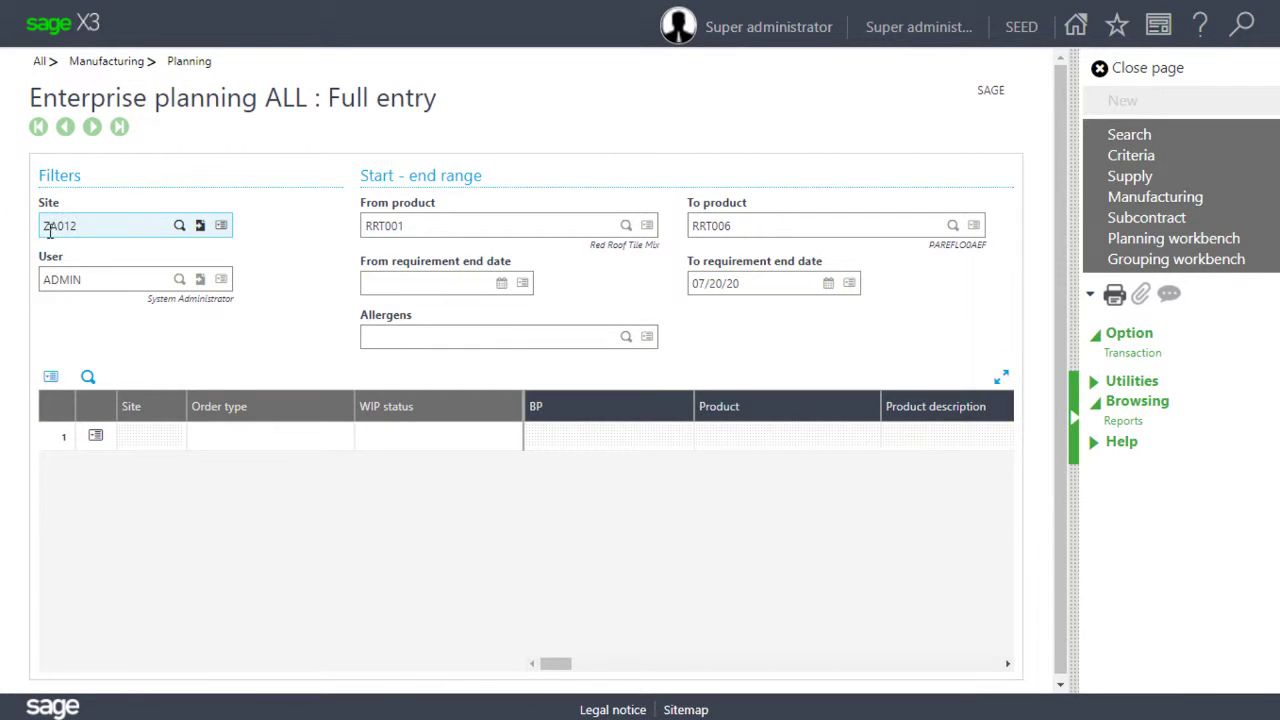
click(102, 229)
click(1180, 139)
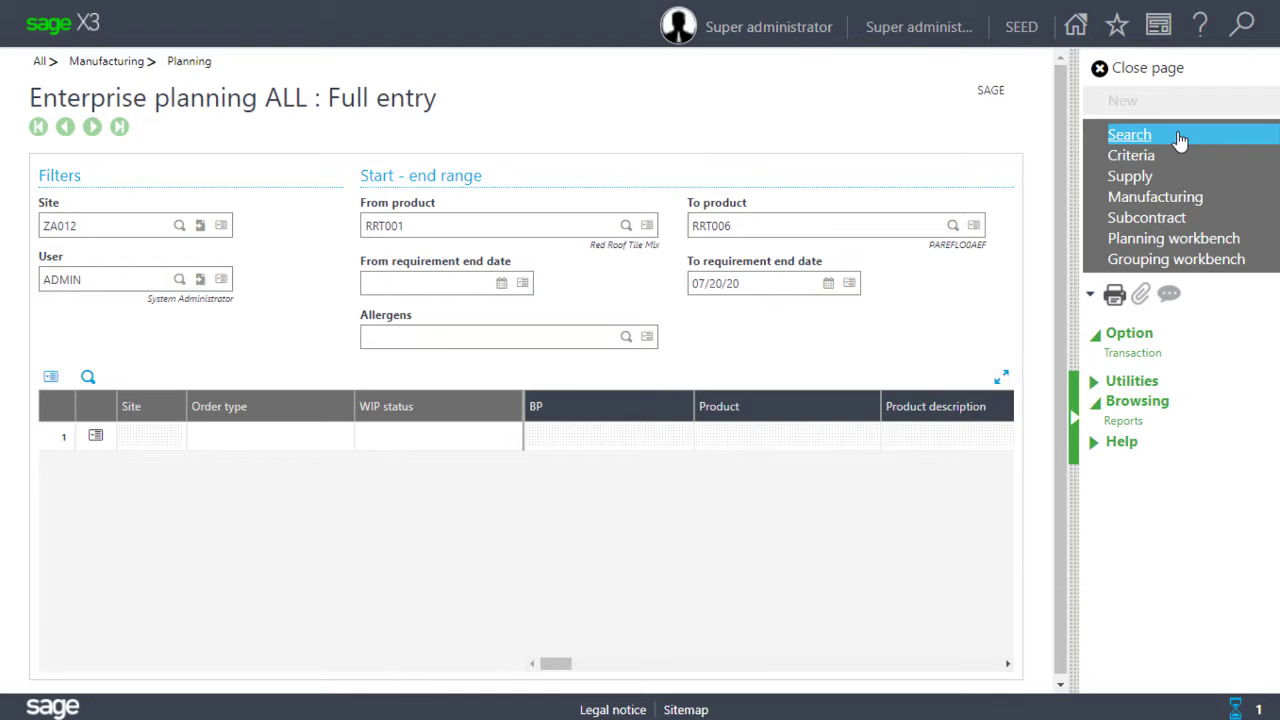
click(700, 410)
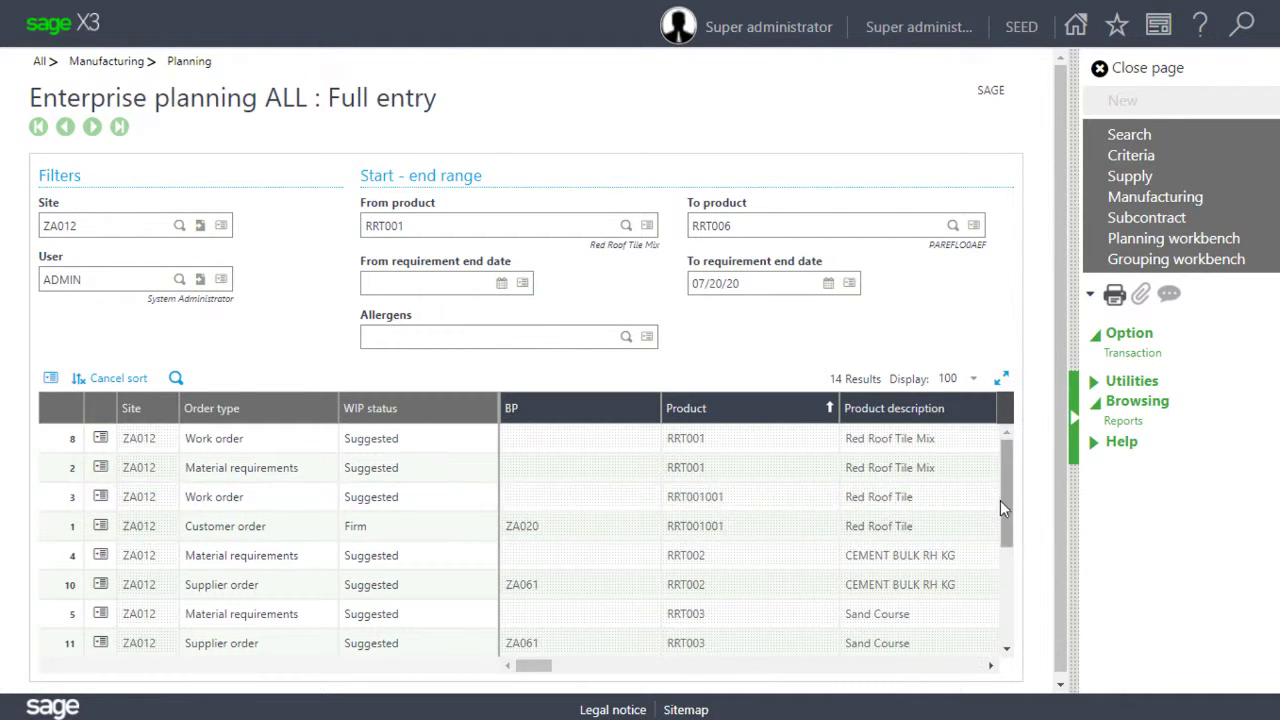
drag(1006, 505, 1010, 558)
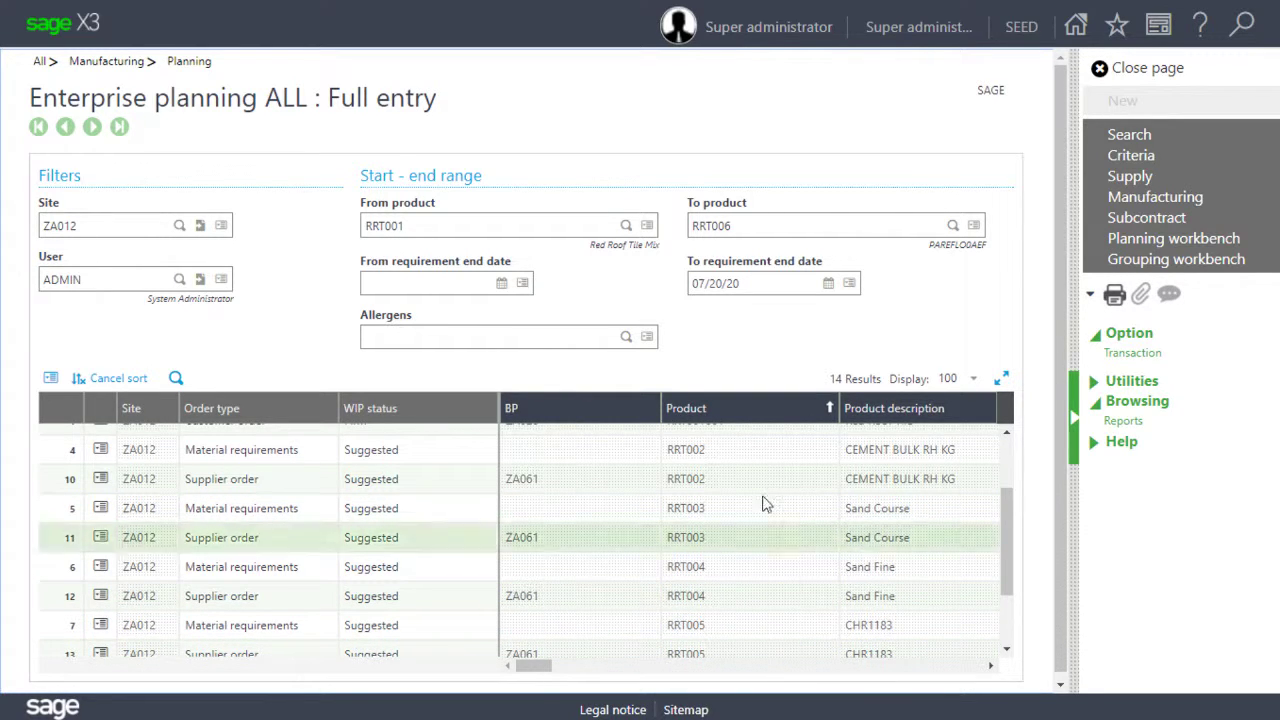
Reload the requirement list in the Grouping workbench and generate the purchase order for the suggested supplier orders of RRT002 to RRT006
click(1118, 262)
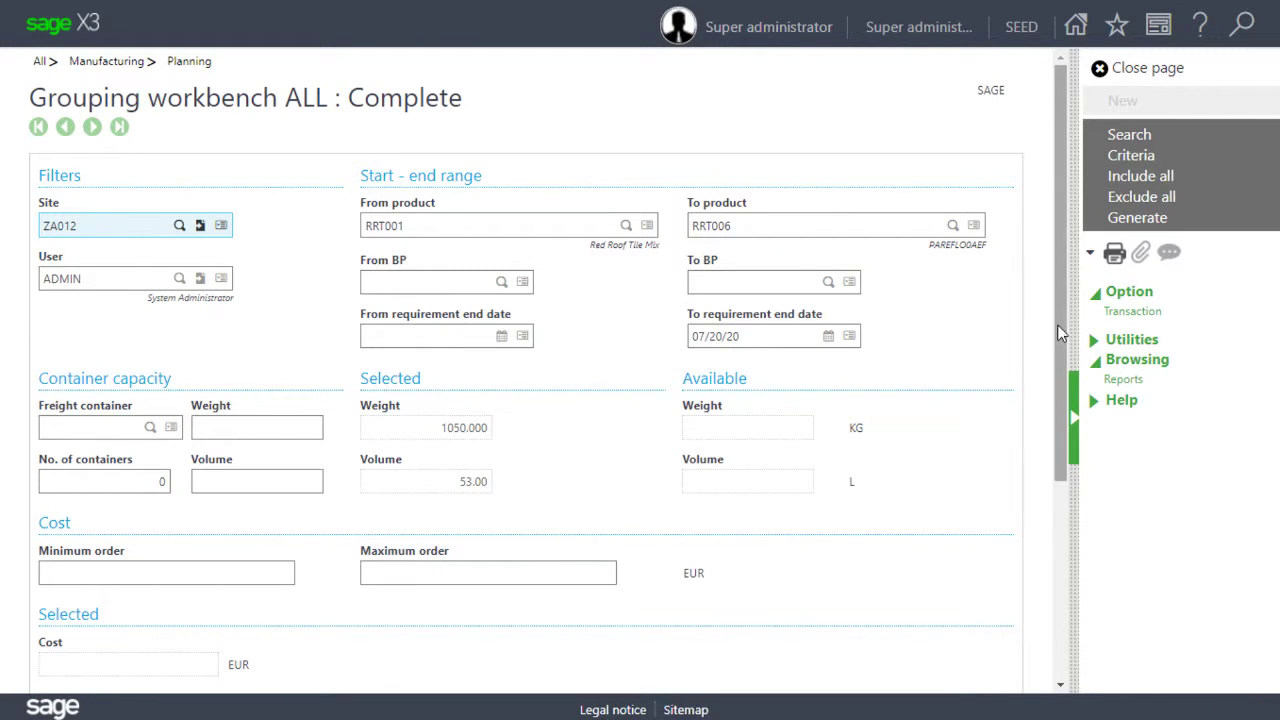
click(1131, 136)
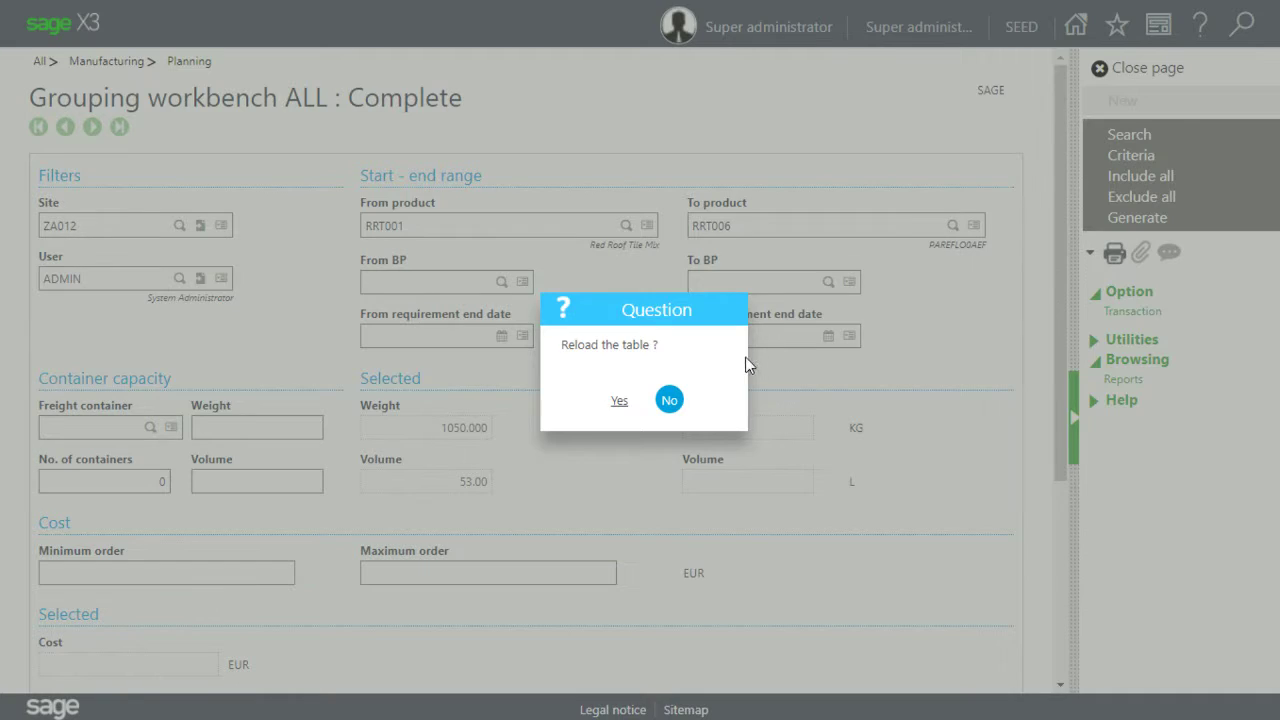
click(618, 401)
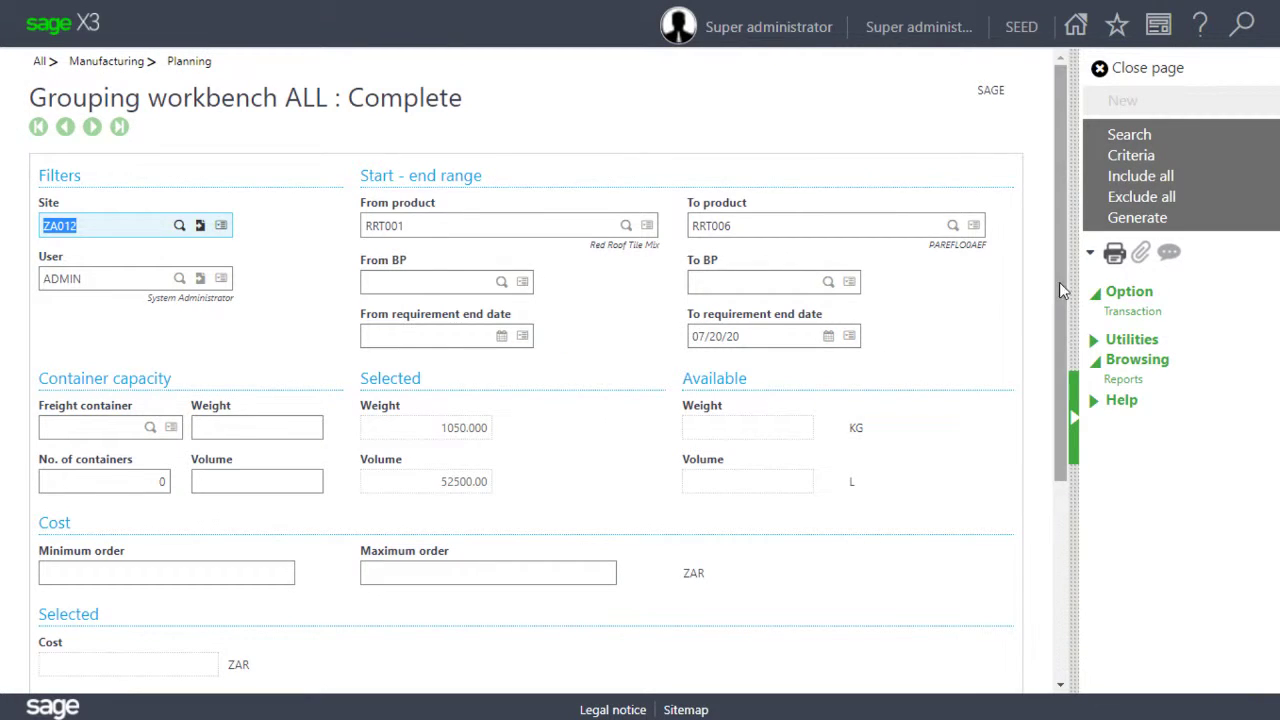
drag(1059, 282, 1063, 508)
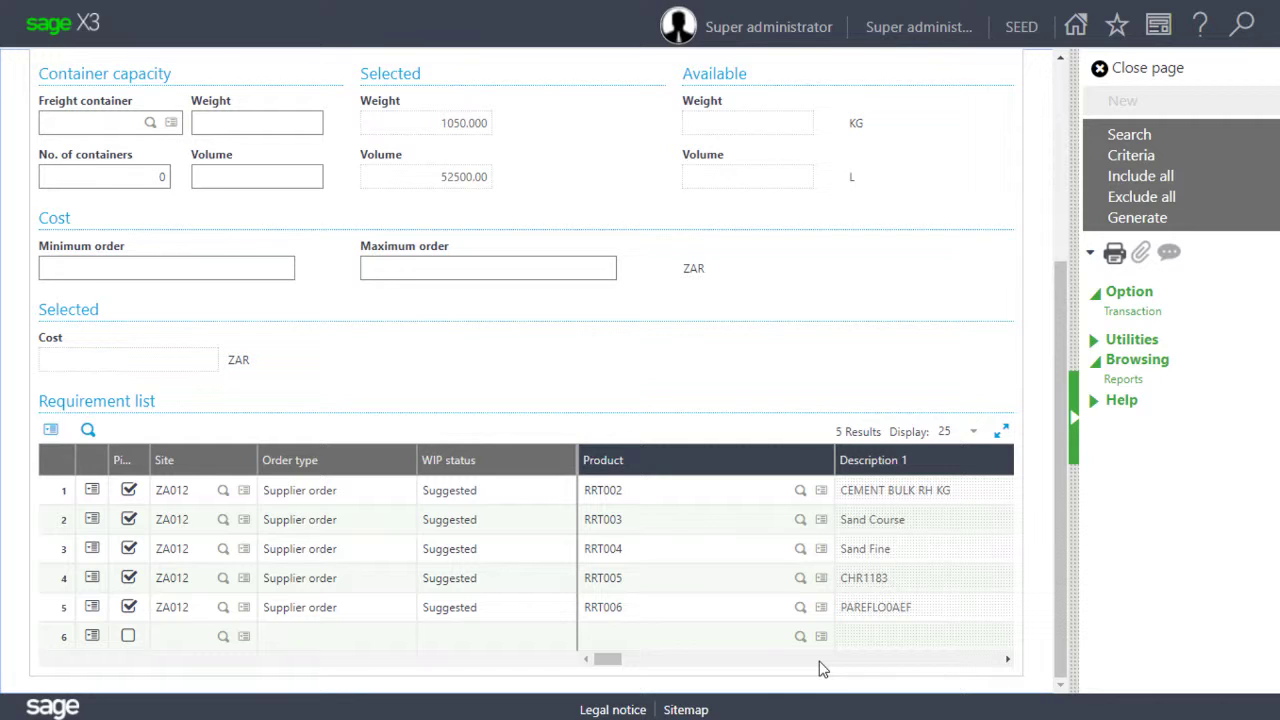
click(1137, 219)
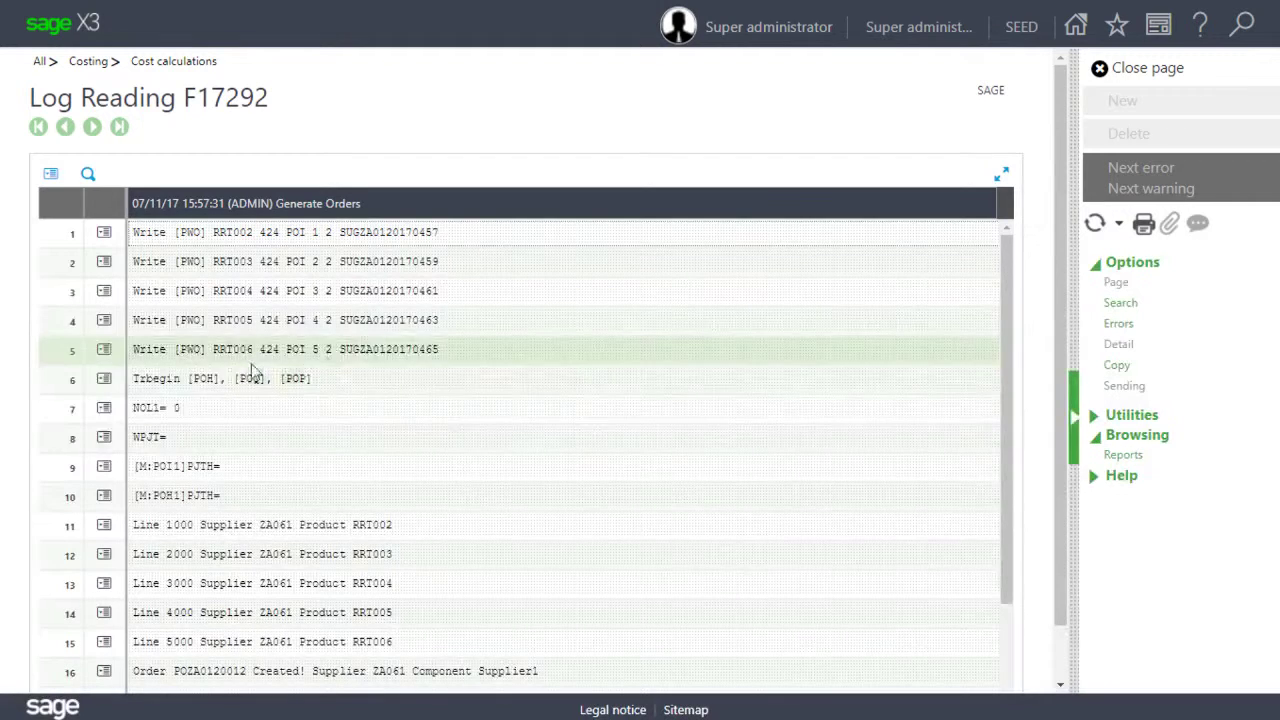
Copy the created purchase order's number from the generation log and return to the Manufacturing Process flow
click(221, 675)
double_click(221, 675)
key(ctrl+c)
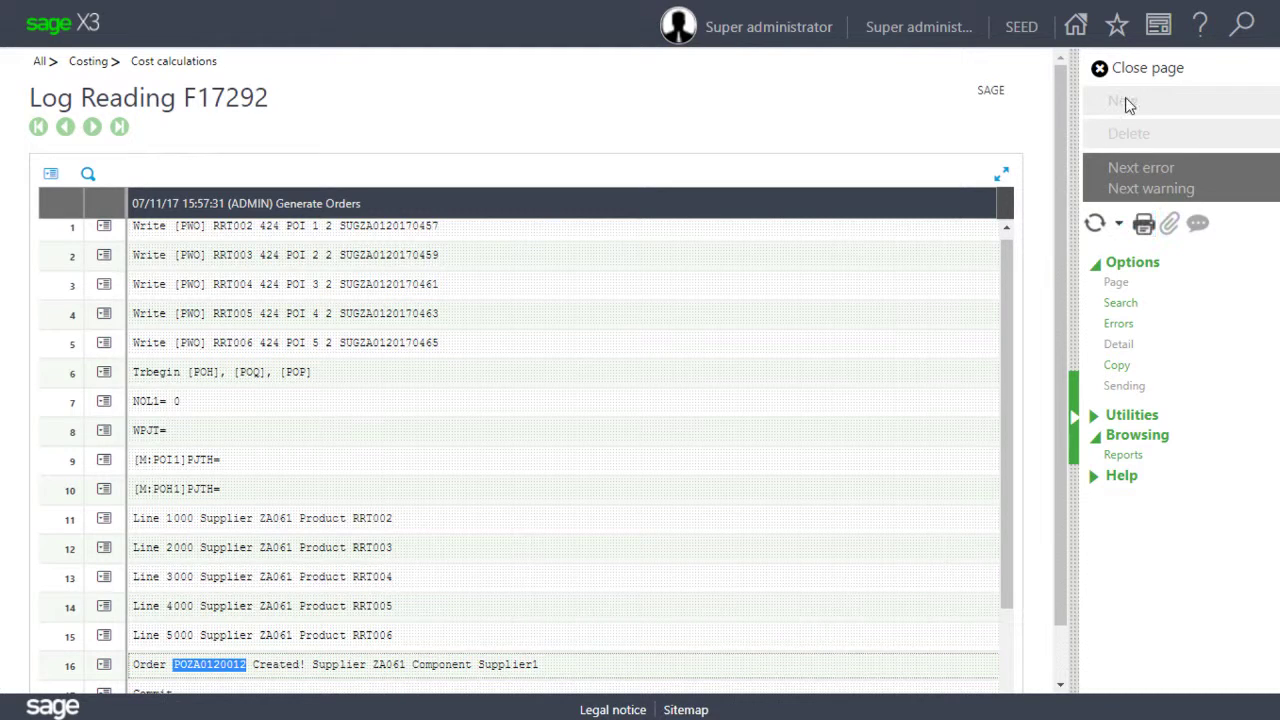
click(1167, 72)
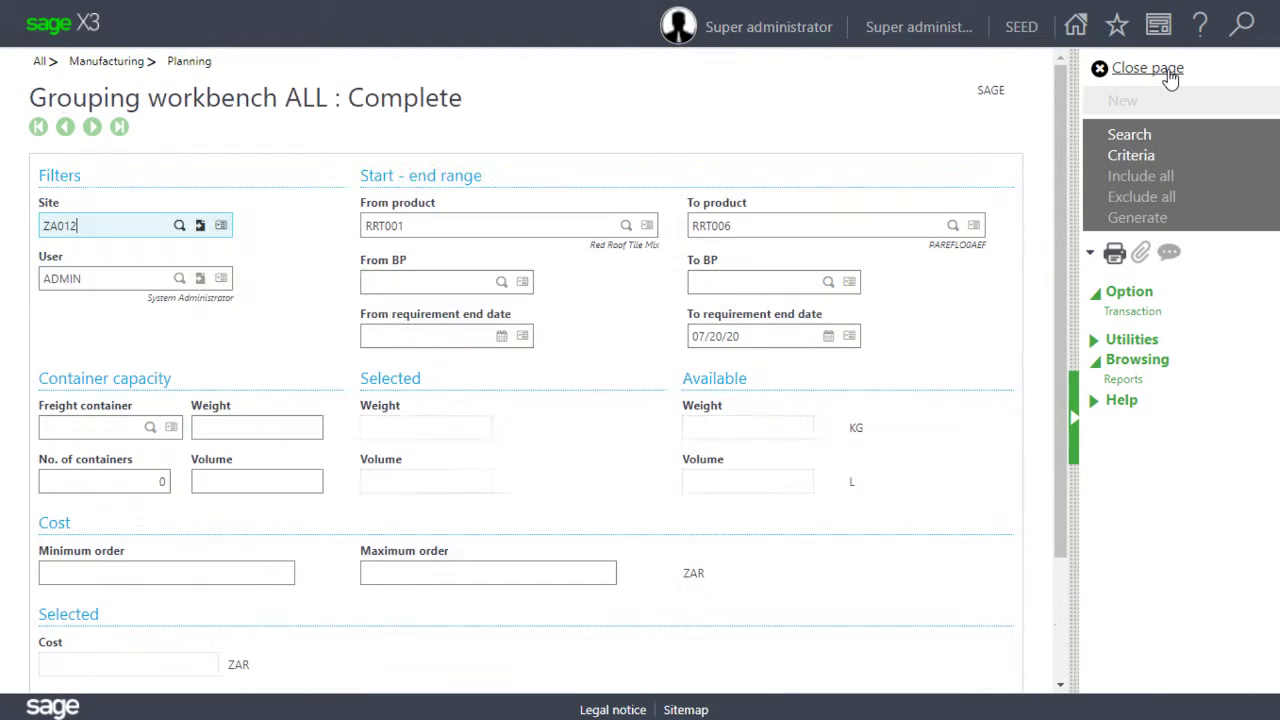
click(1168, 72)
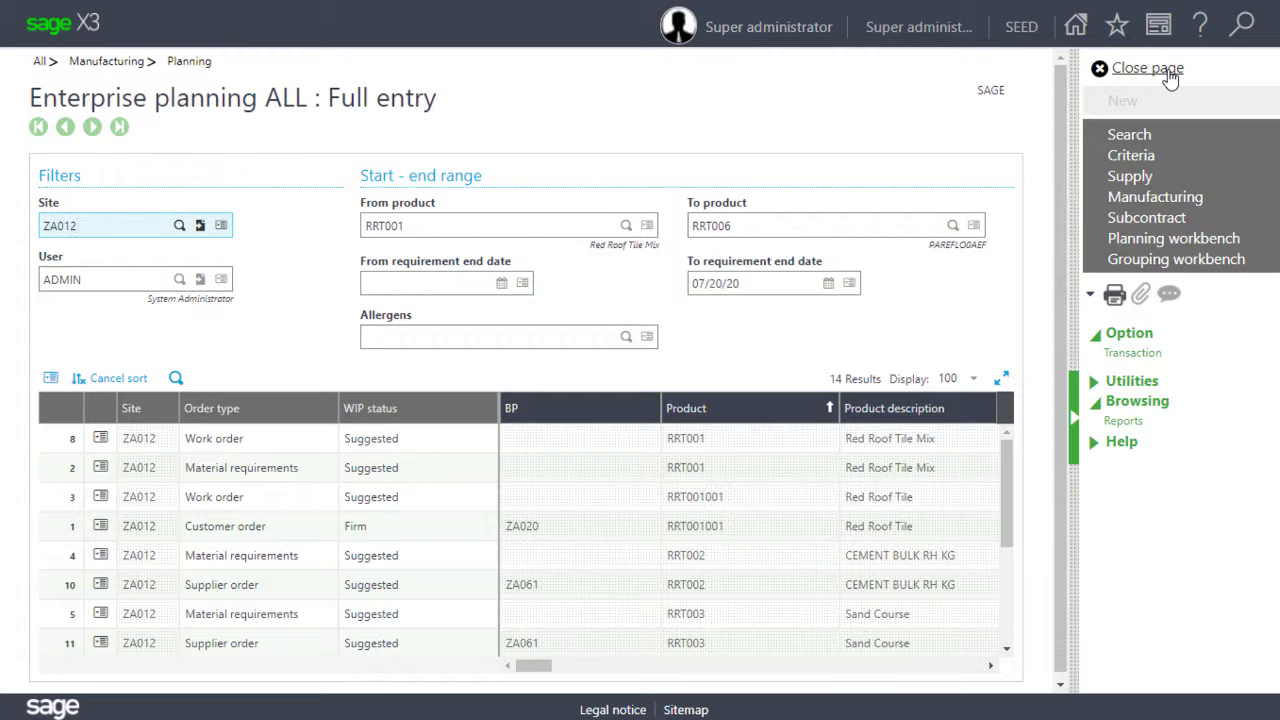
click(1167, 72)
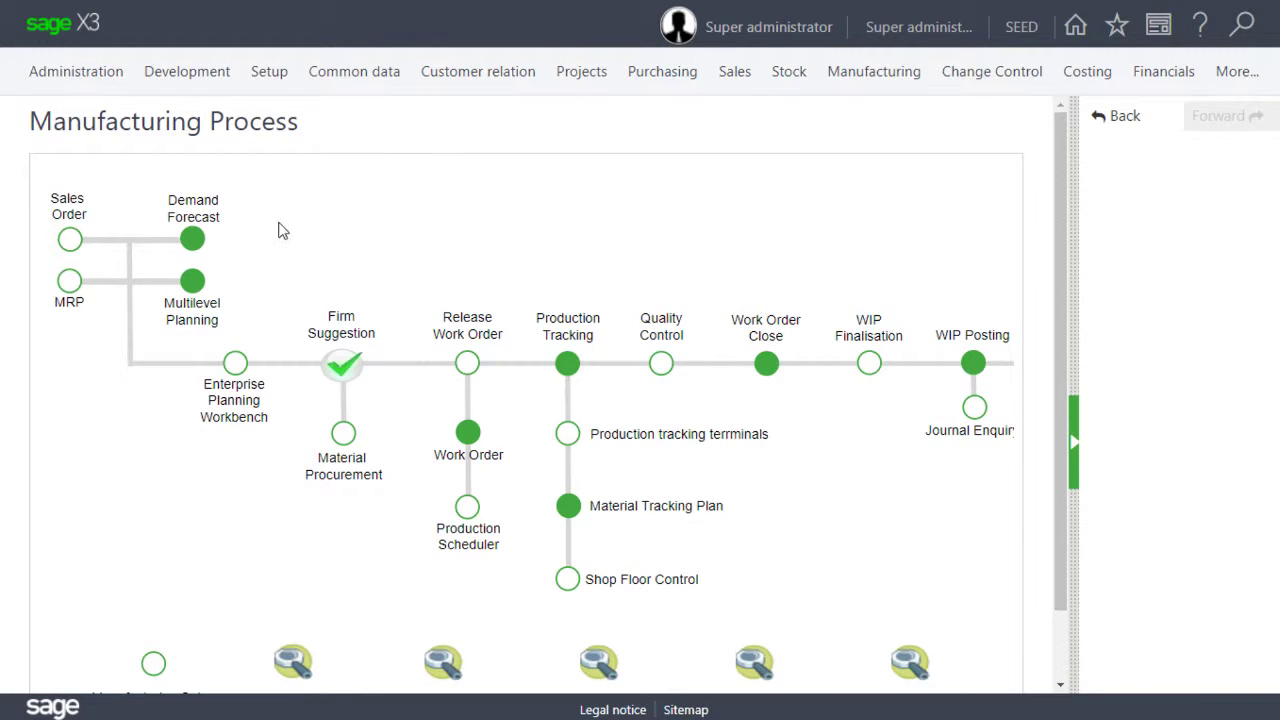
Go through Material Procurement to Purchase Order Receipt, start a new receipt with the ALL Full entry transaction, and leave full-screen view
click(343, 436)
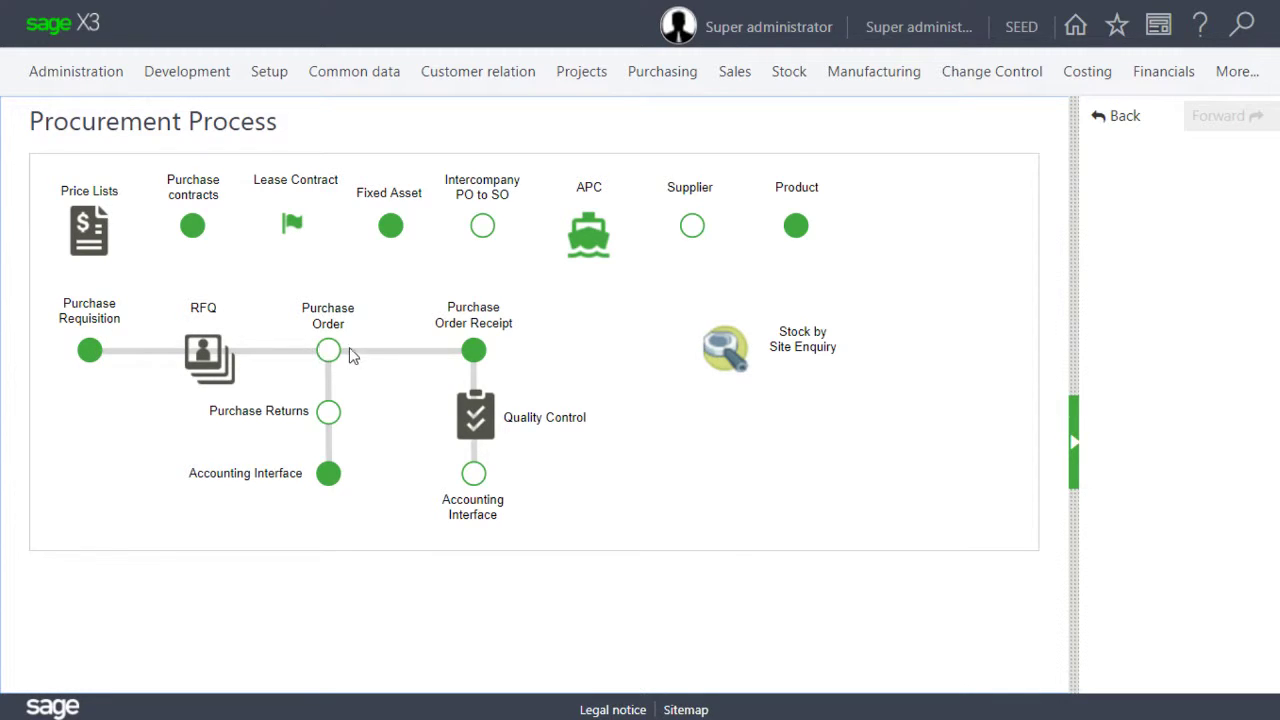
click(474, 355)
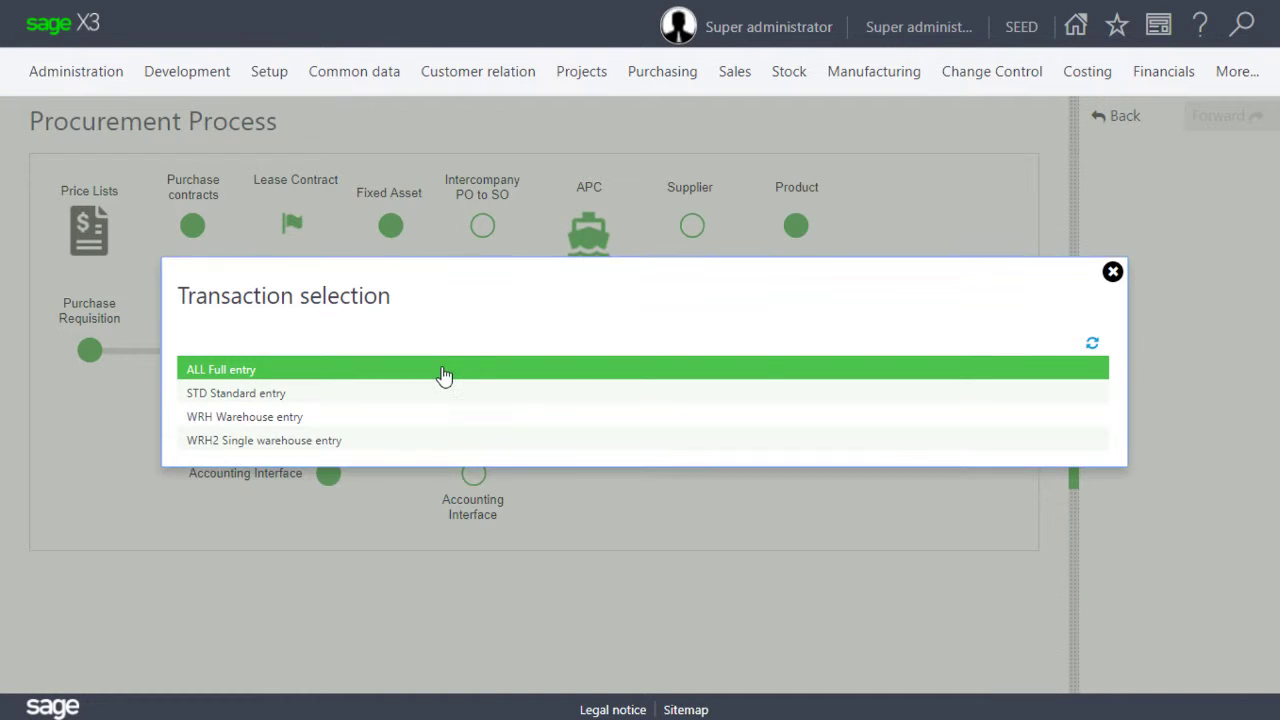
click(445, 372)
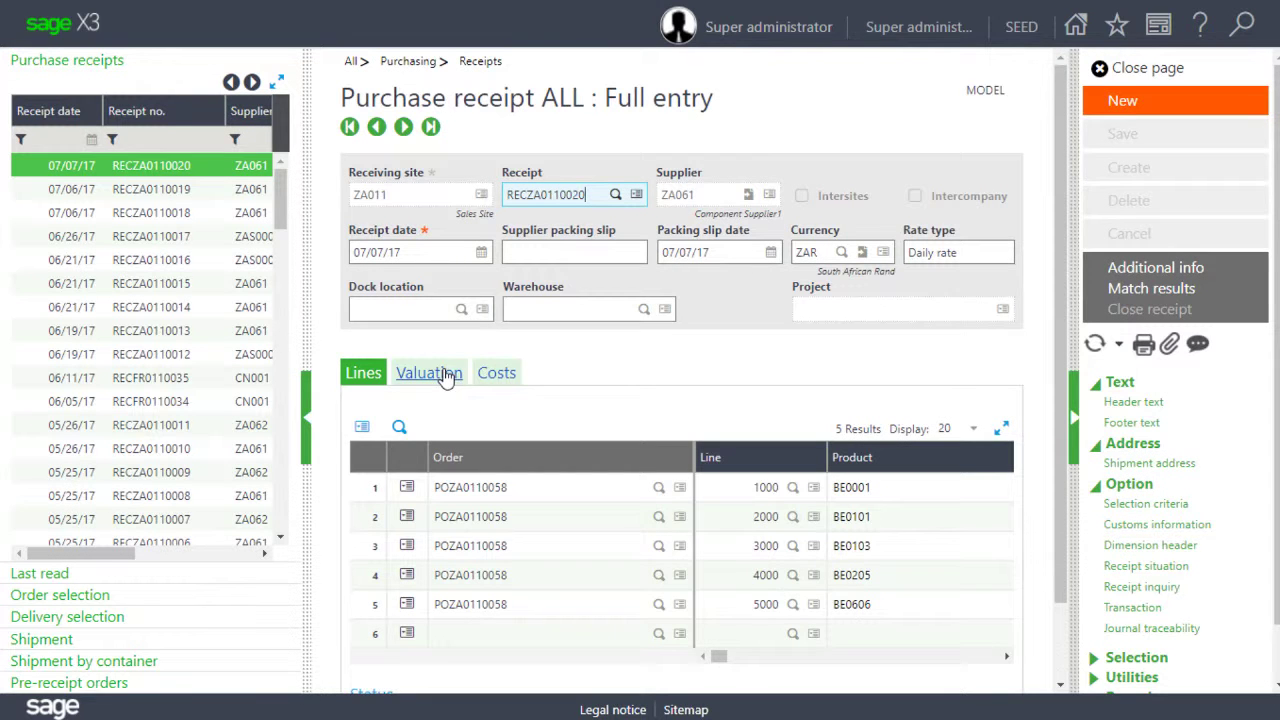
click(1168, 102)
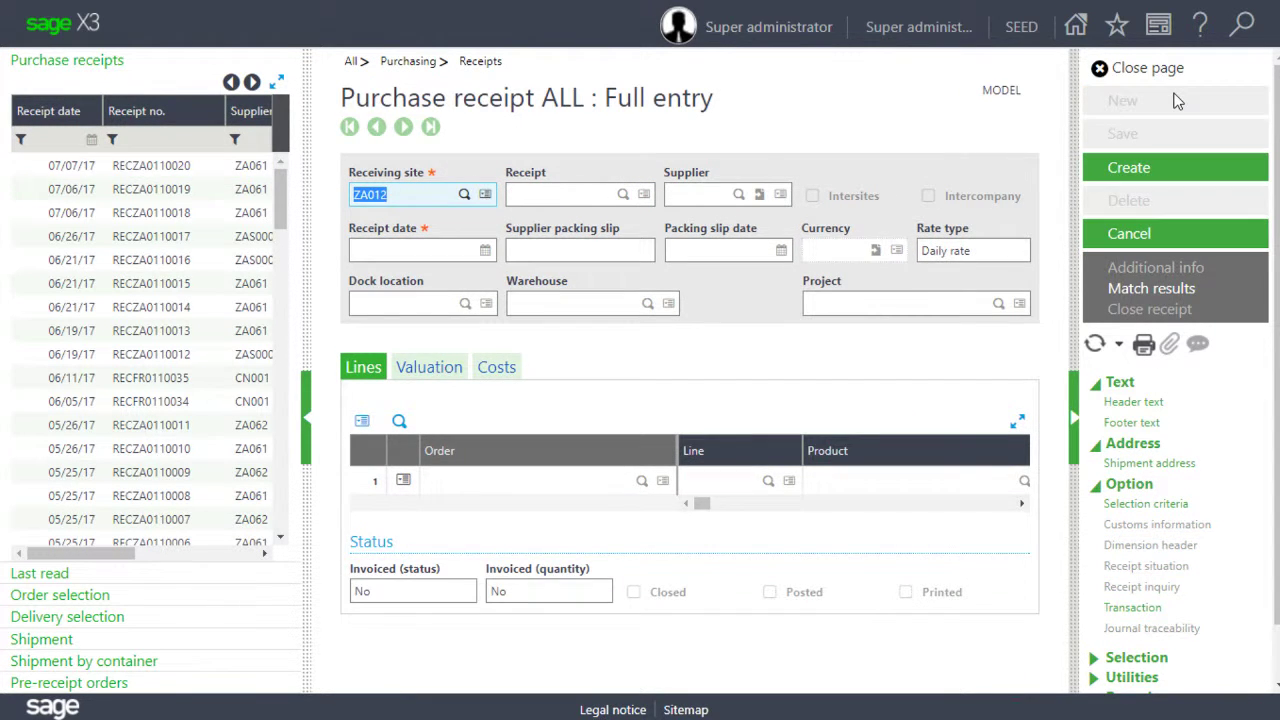
key(F11)
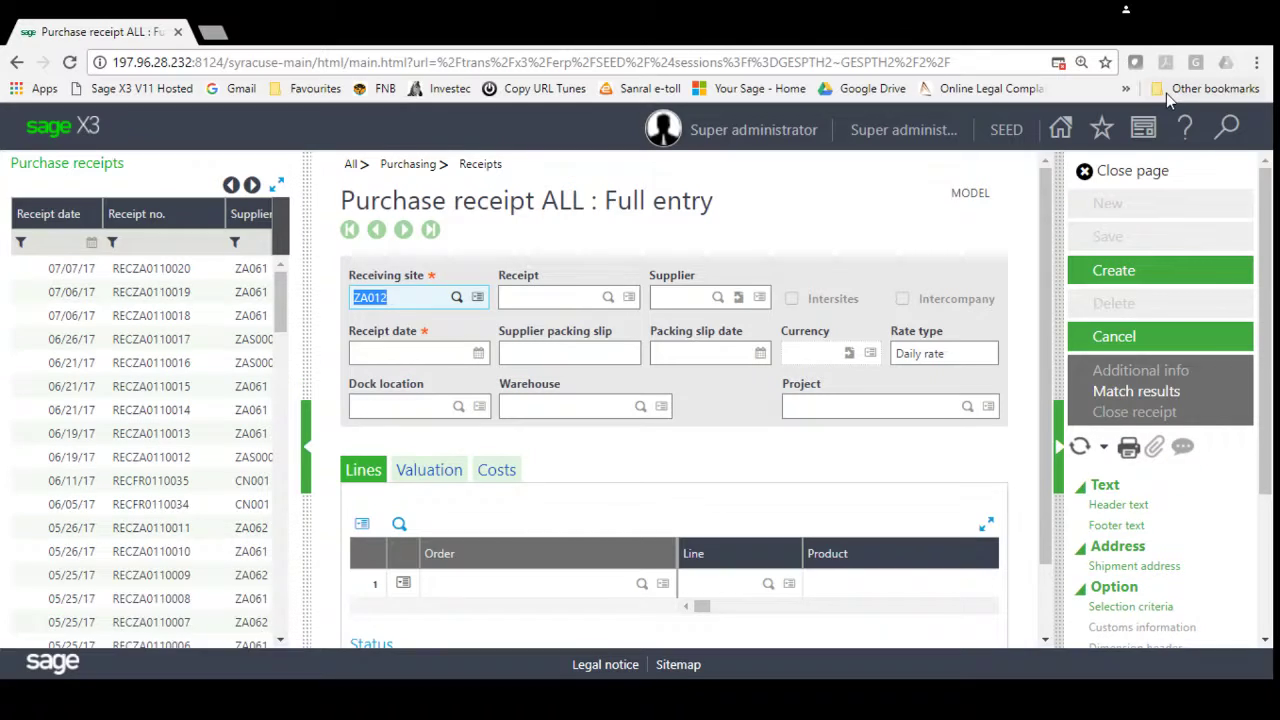
Set the receipt's supplier to ZA061, paste the copied order number as the supplier packing slip, and reveal the order selection lists
click(693, 298)
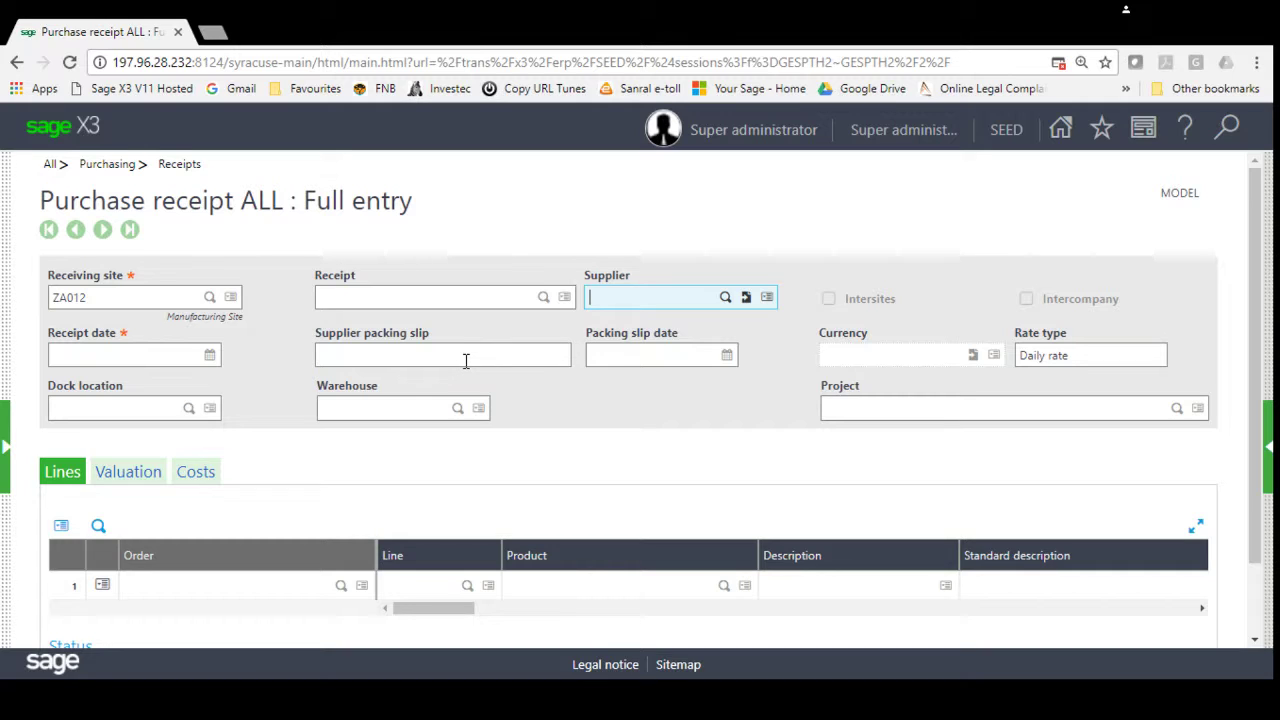
text(ZA061)
key(Tab)
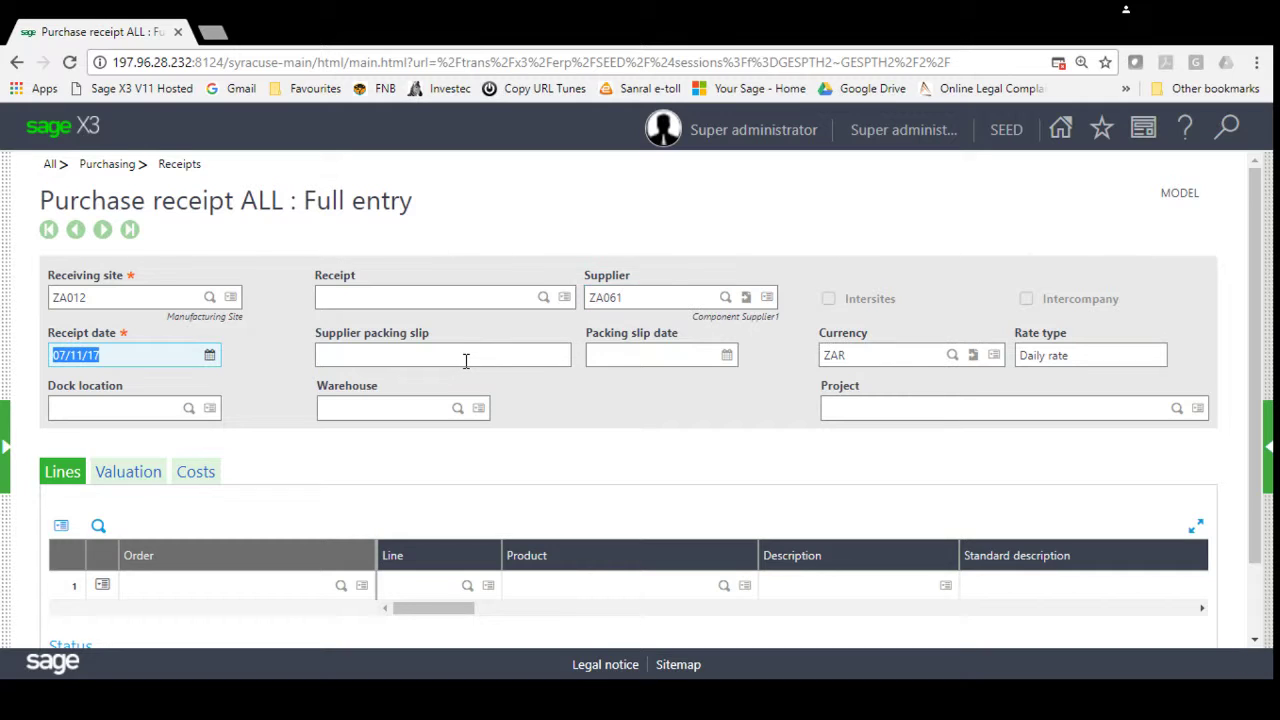
click(465, 361)
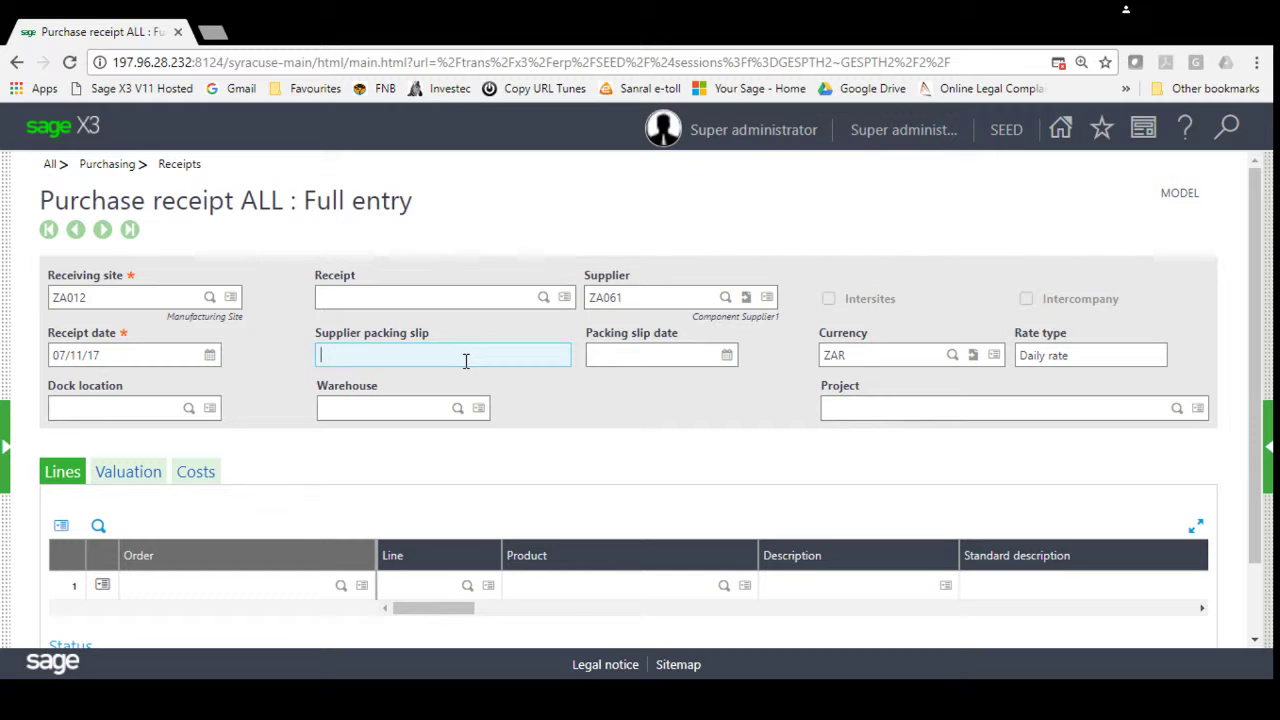
key(ctrl+v)
key(Tab)
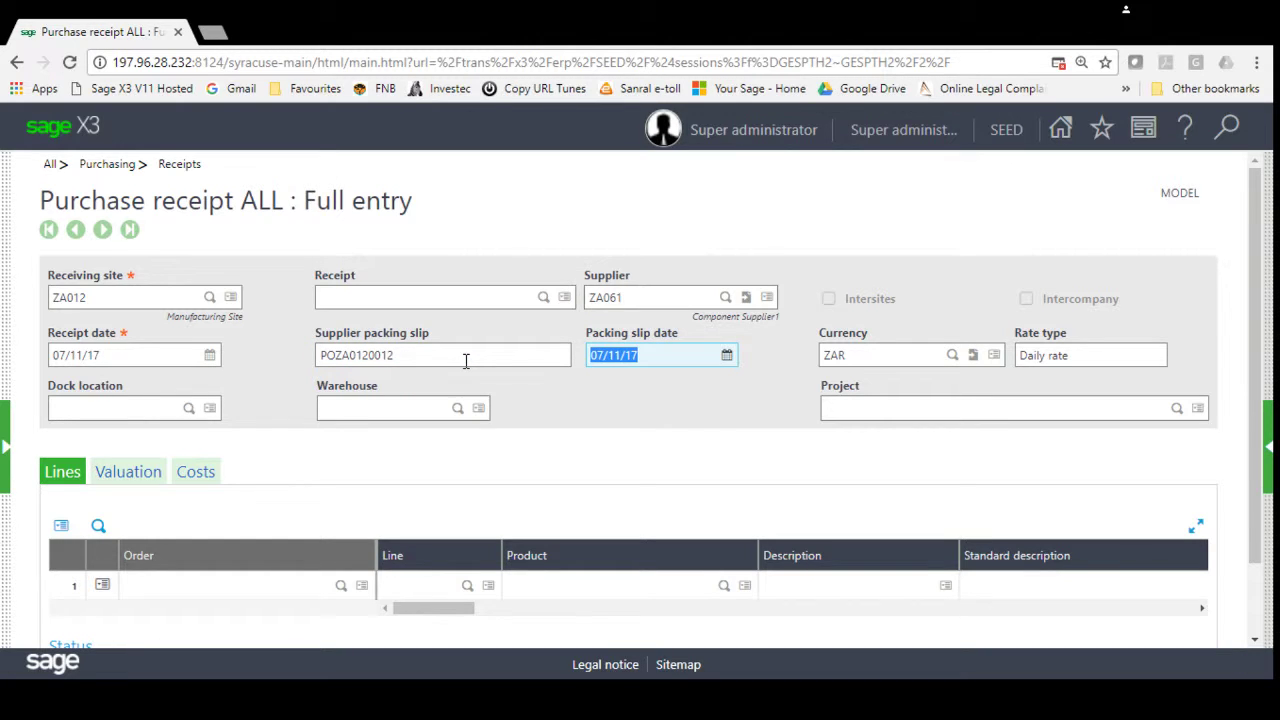
click(7, 457)
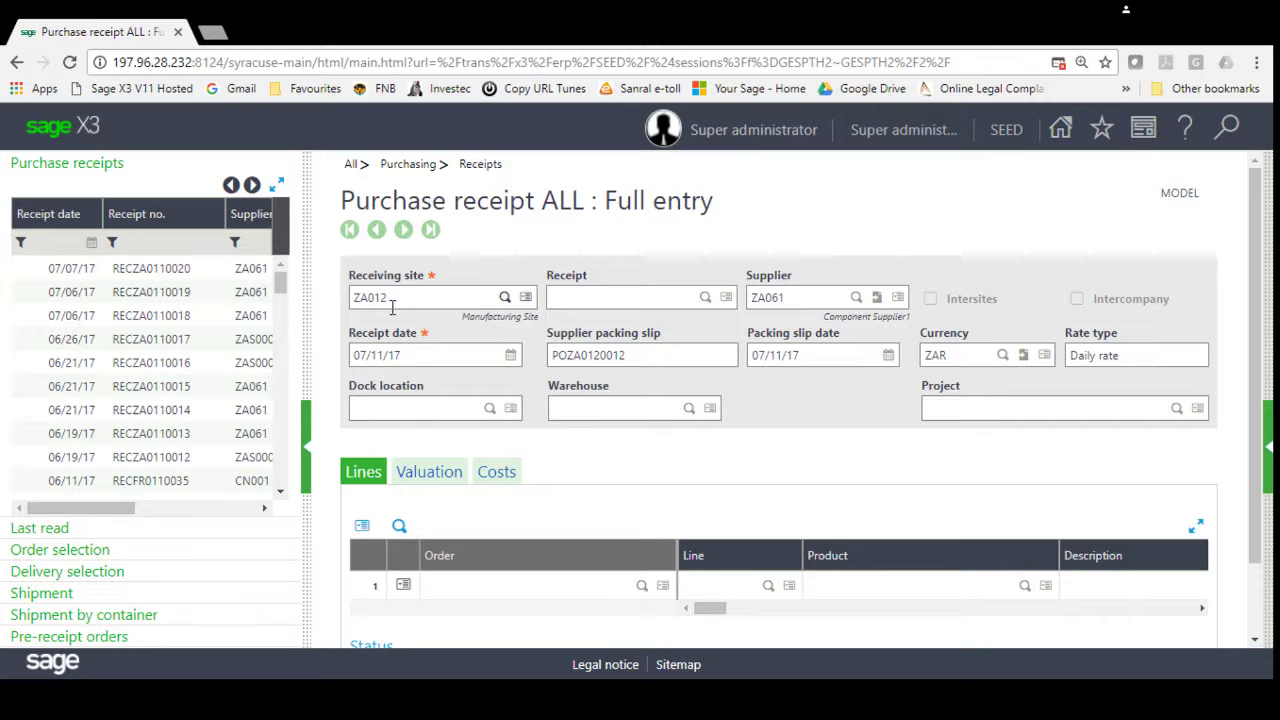
Select supplier ZA061's order dated 07/11/2017 for receipt with lines RRT002 to RRT006, removing and re-adding the RRT002 line
click(103, 551)
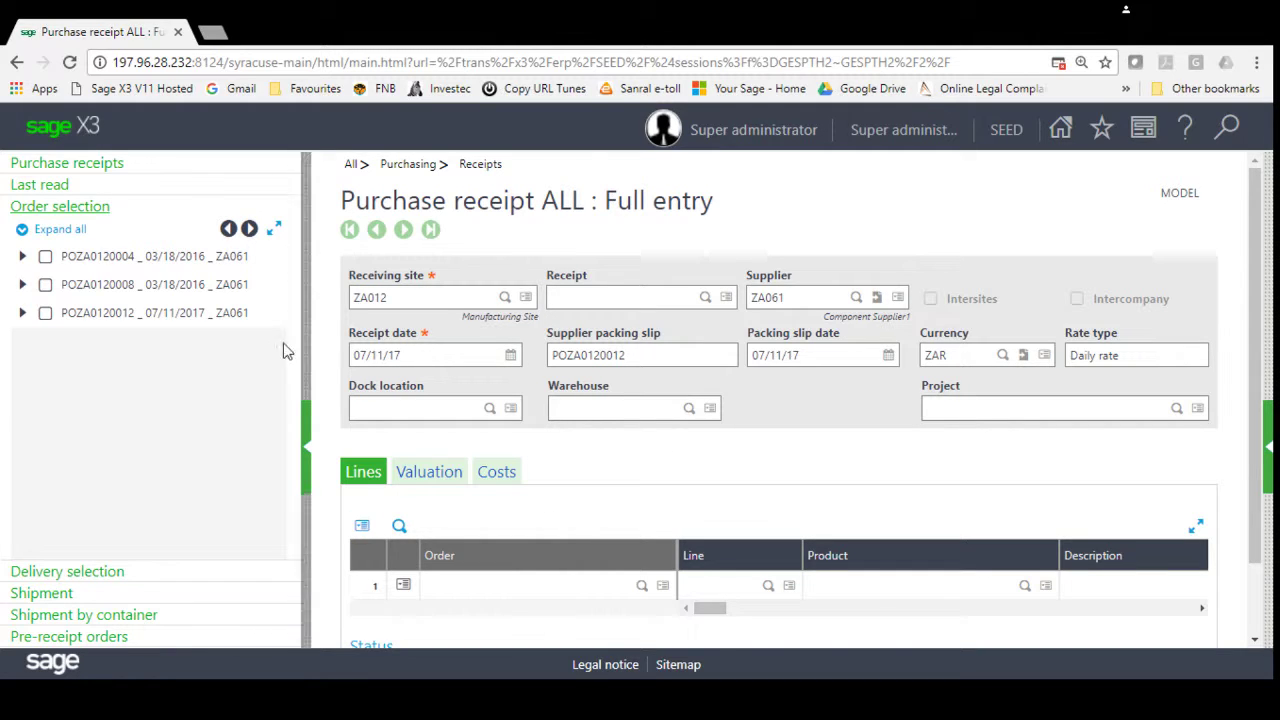
click(46, 314)
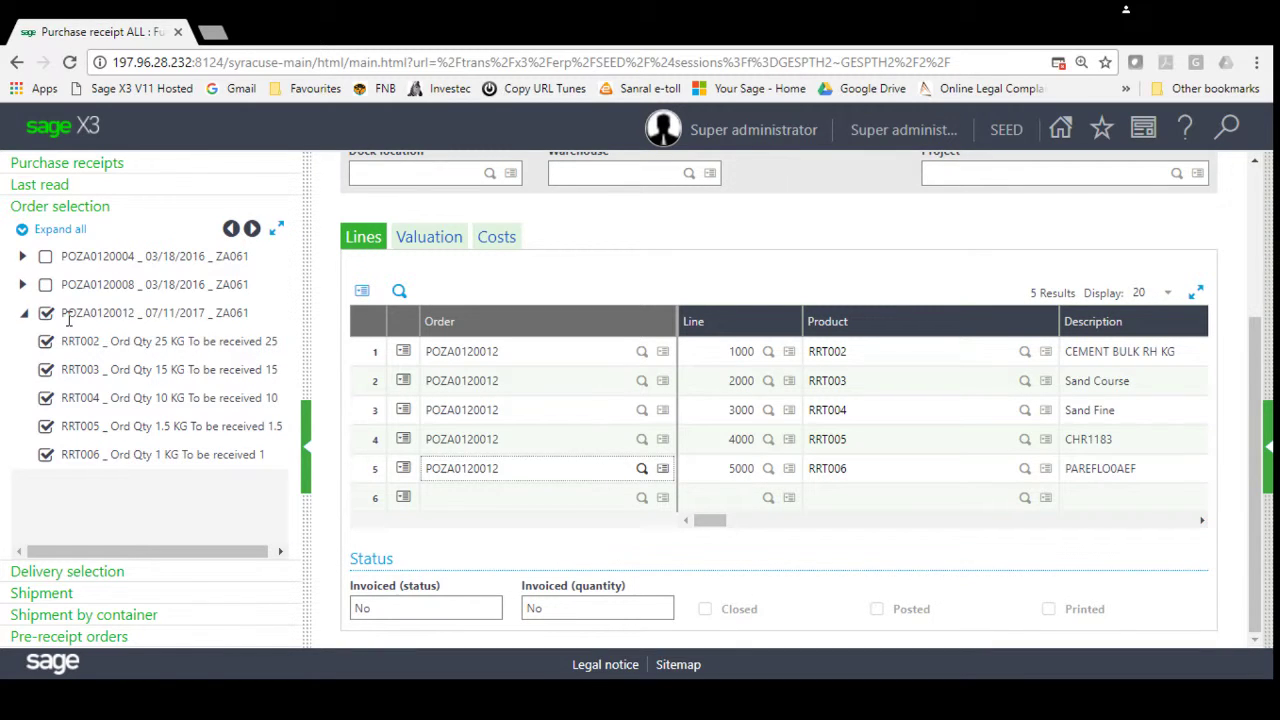
click(46, 342)
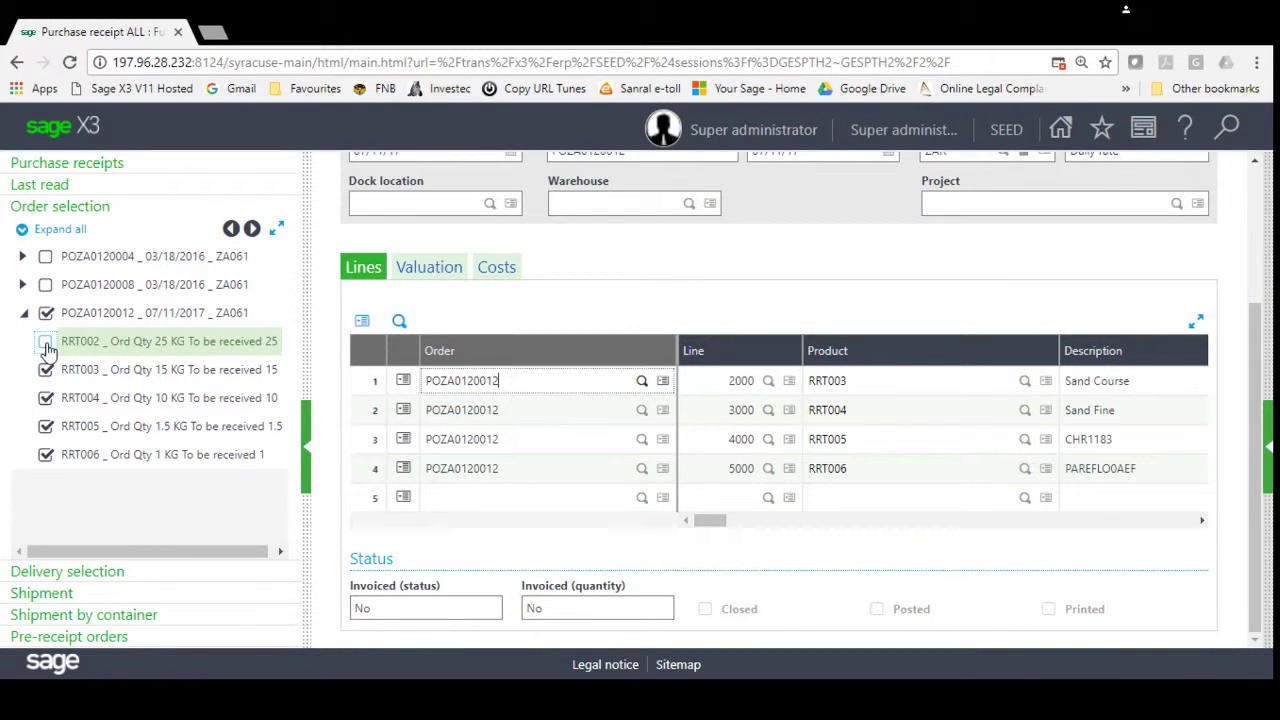
click(46, 342)
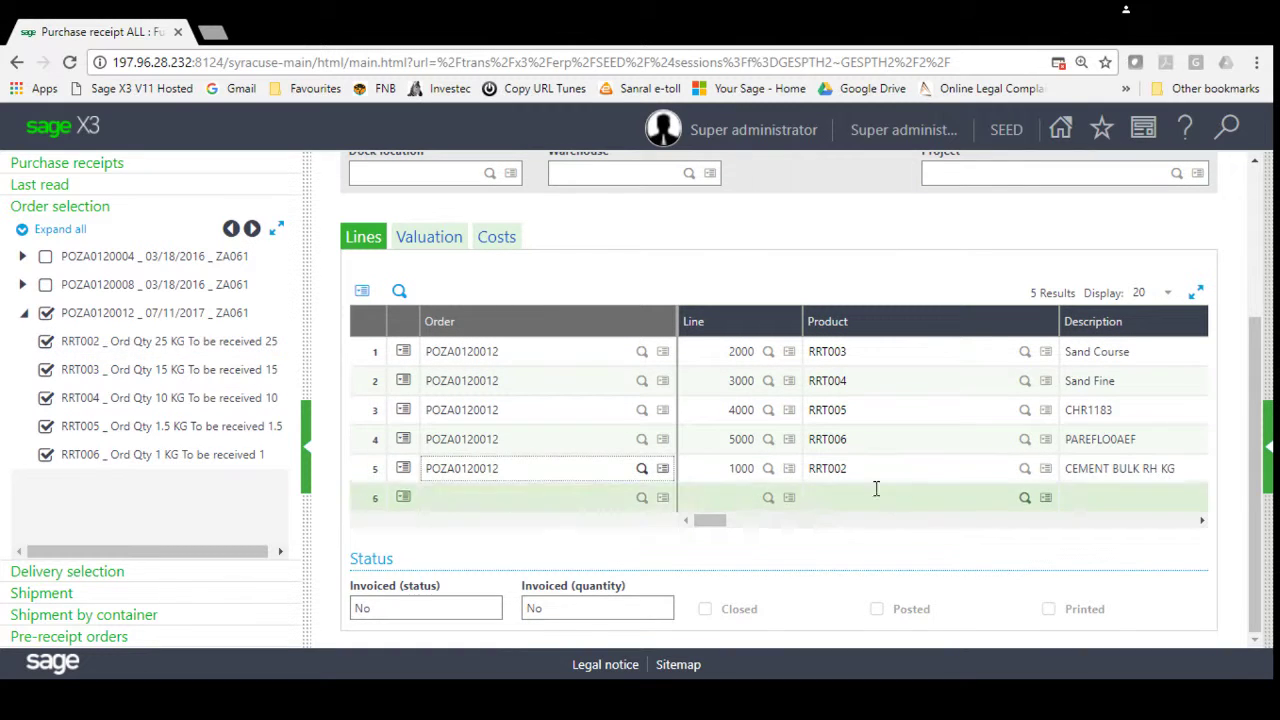
Try a partial received quantity of 7 KG on the RRT003 line, and restore its full ordered quantity
scroll(915, 525, right, 5)
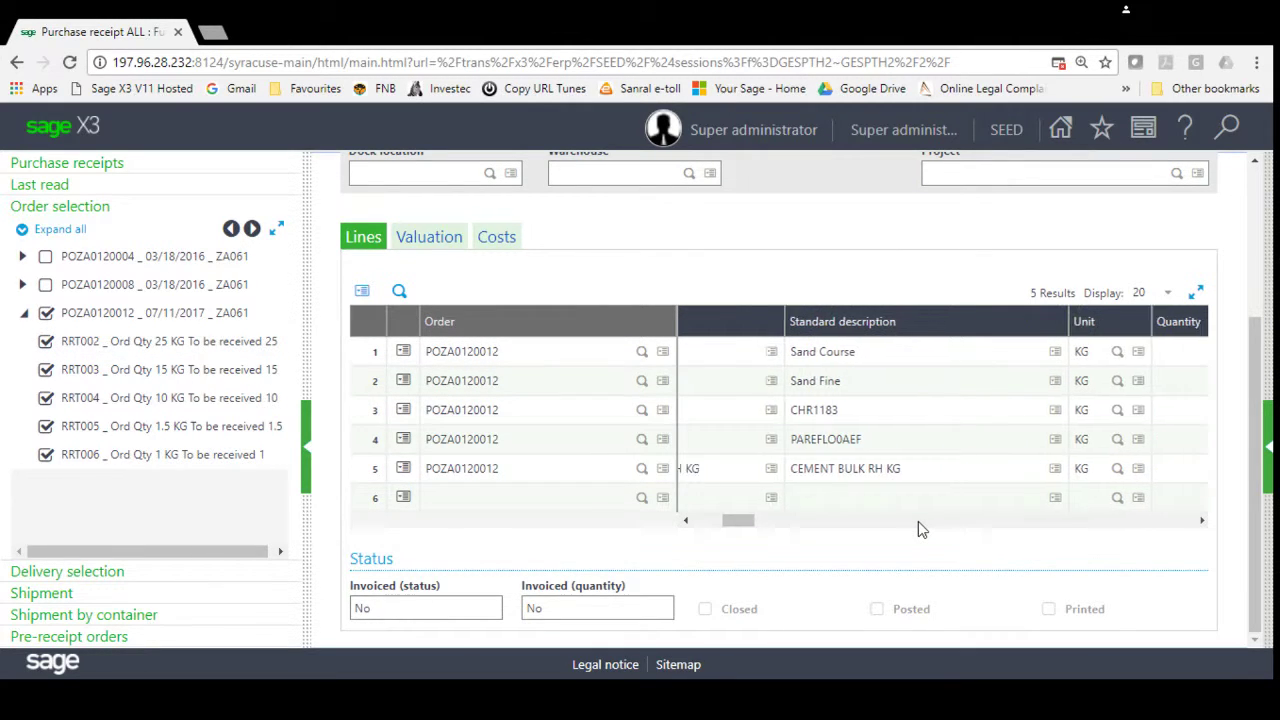
click(778, 351)
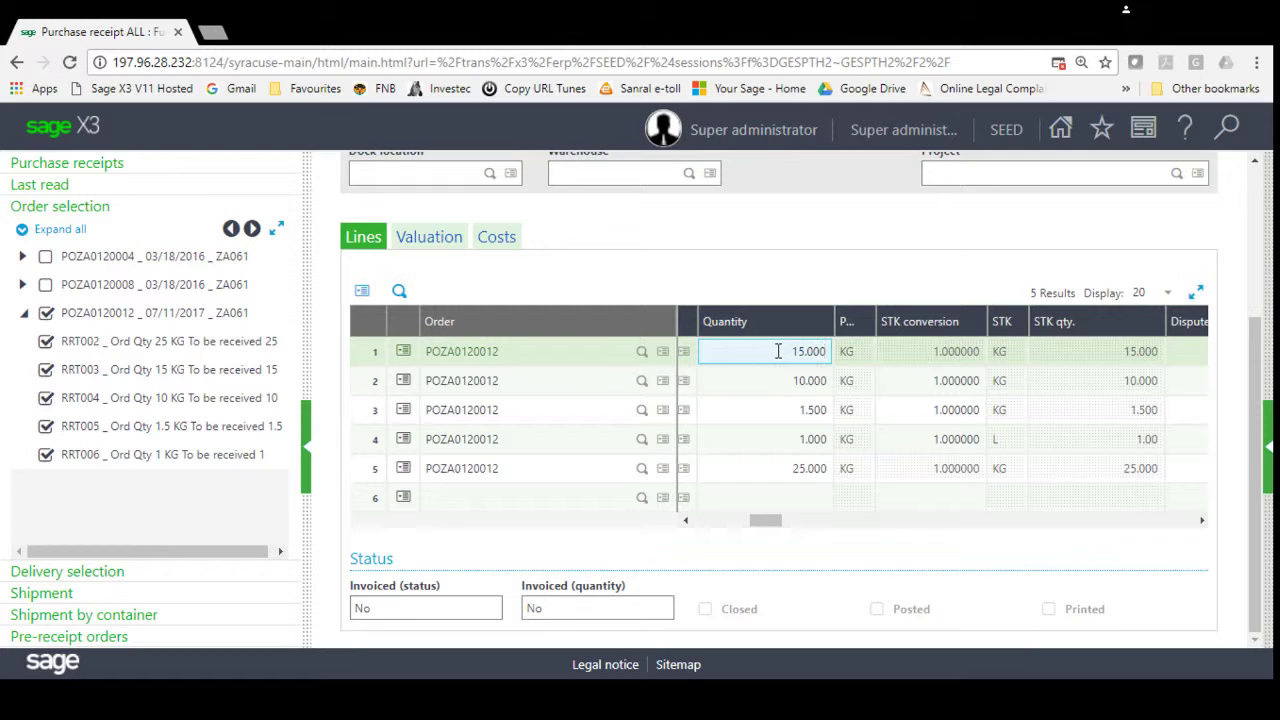
key(Tab)
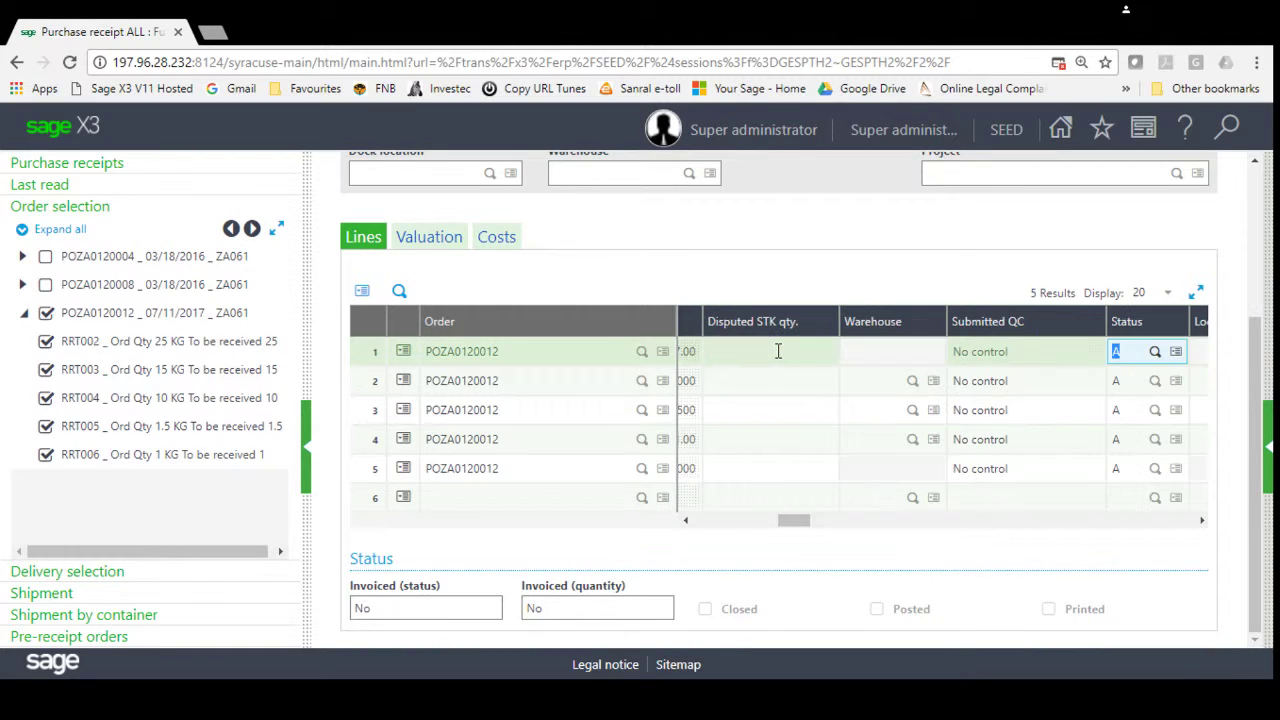
drag(791, 521, 766, 522)
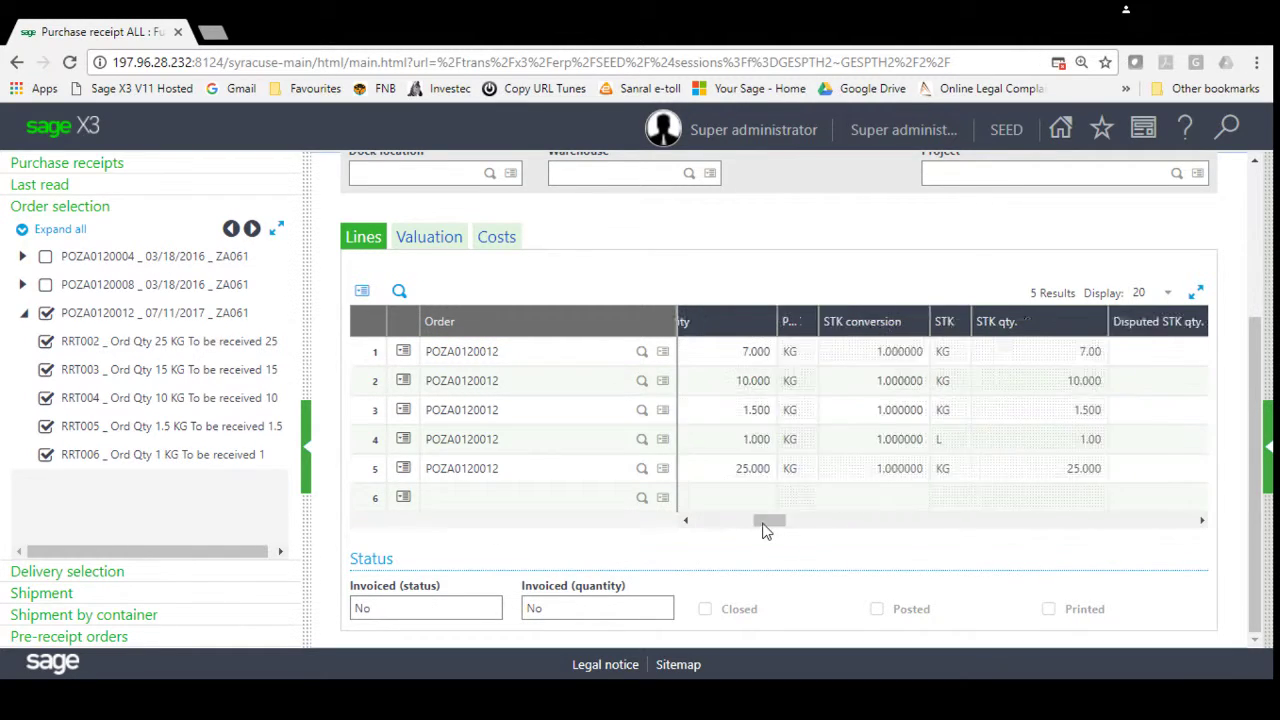
click(770, 351)
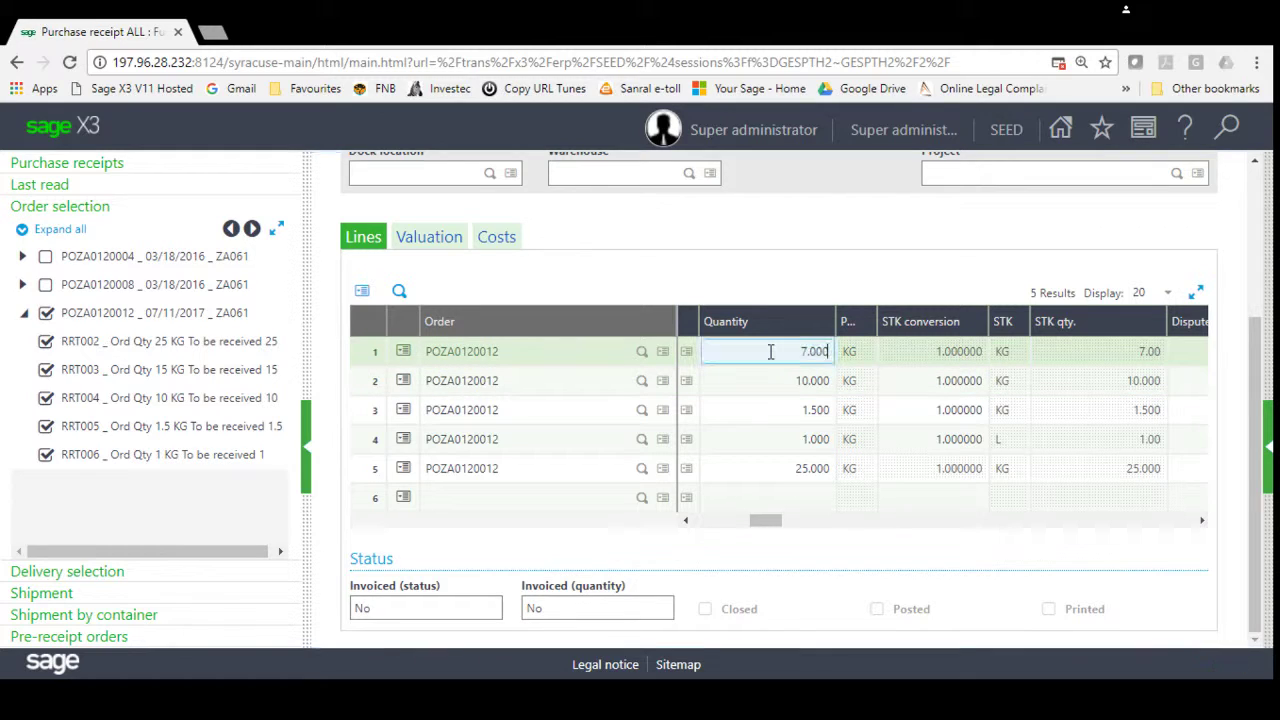
key(Tab)
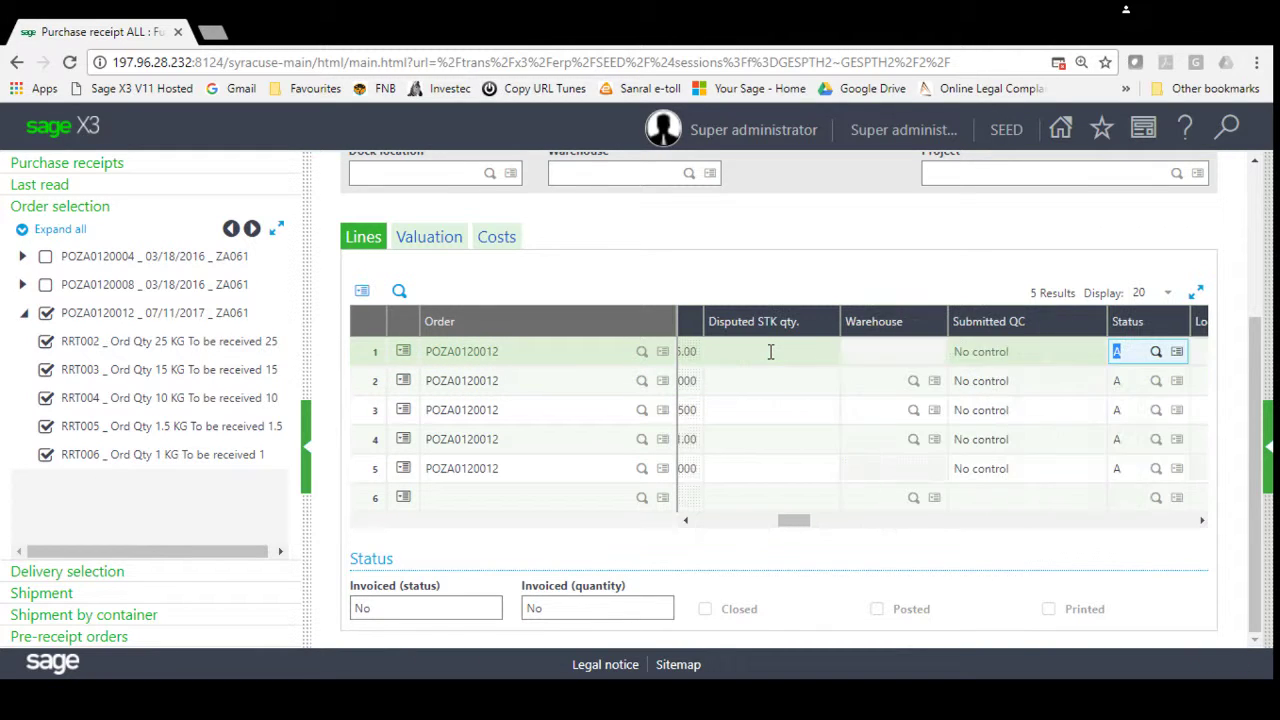
Create the purchase receipt and close it to return to the Procurement Process flow
click(1268, 478)
click(1125, 279)
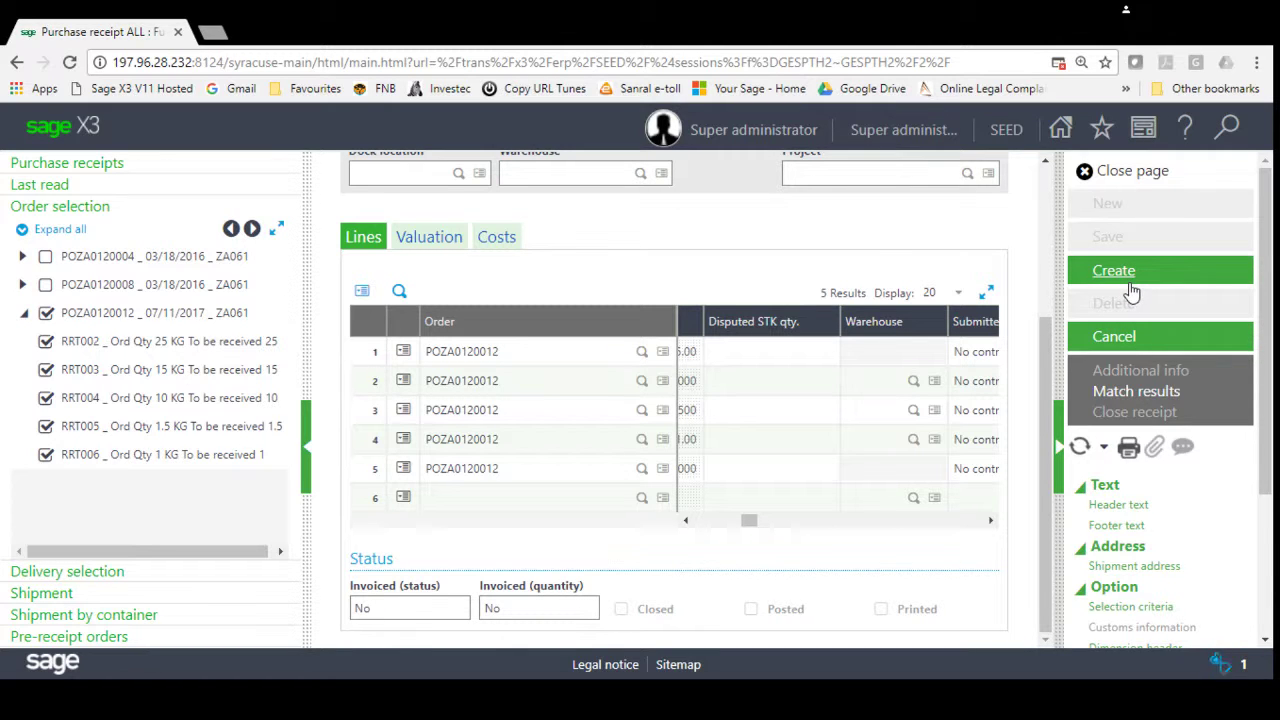
click(1122, 174)
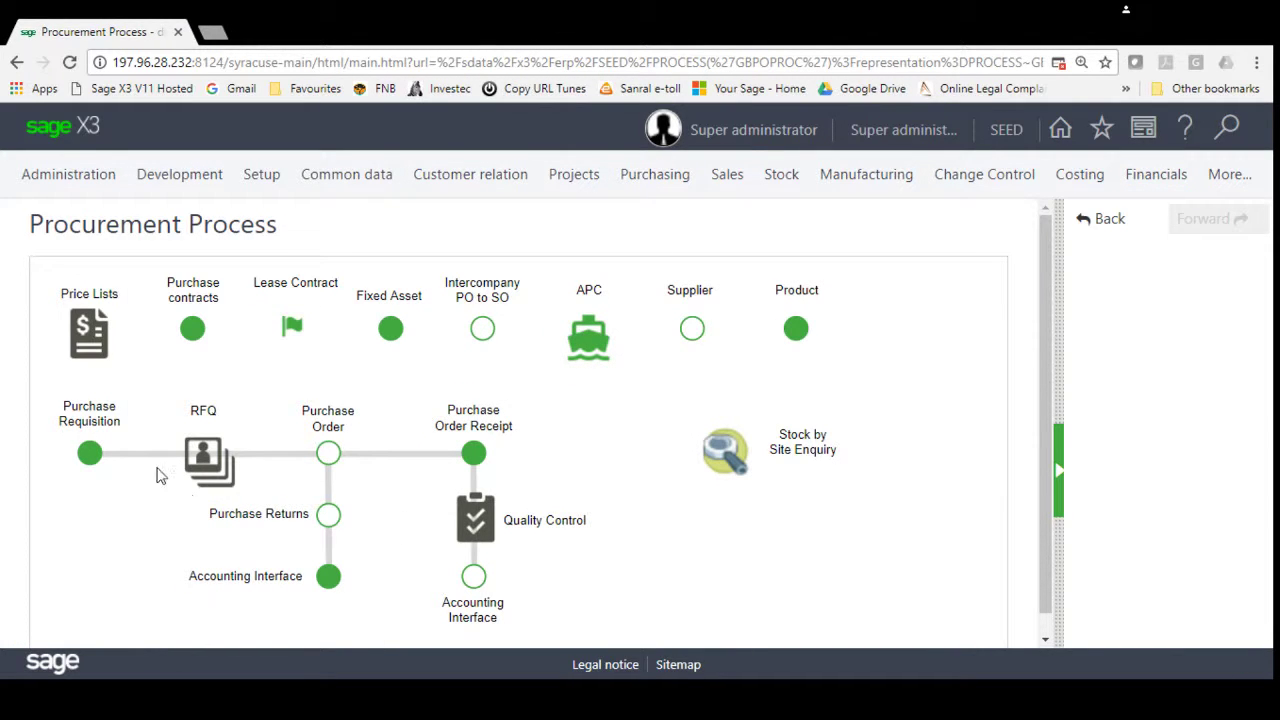
From the home page's manufacturing flow, print the Stock/site report (STOCK06) for site ZA012 and download the output
click(1062, 131)
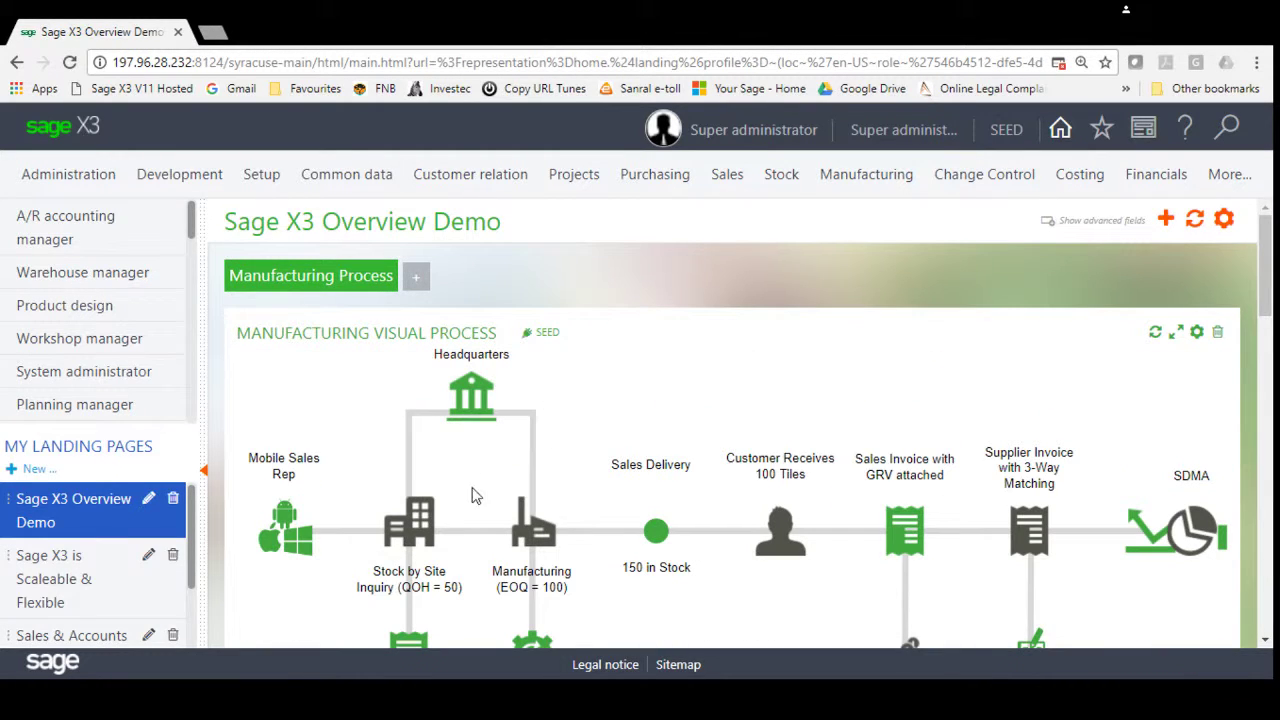
scroll(418, 505, down, 2)
click(418, 505)
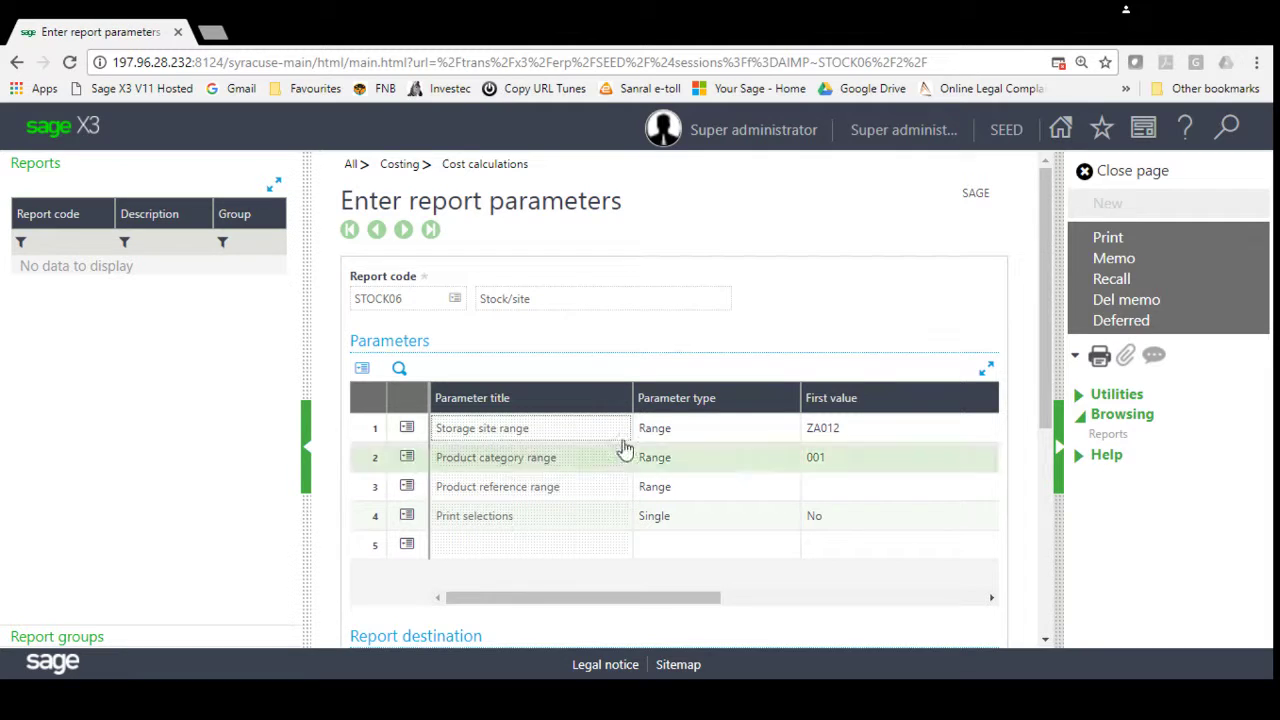
click(1112, 245)
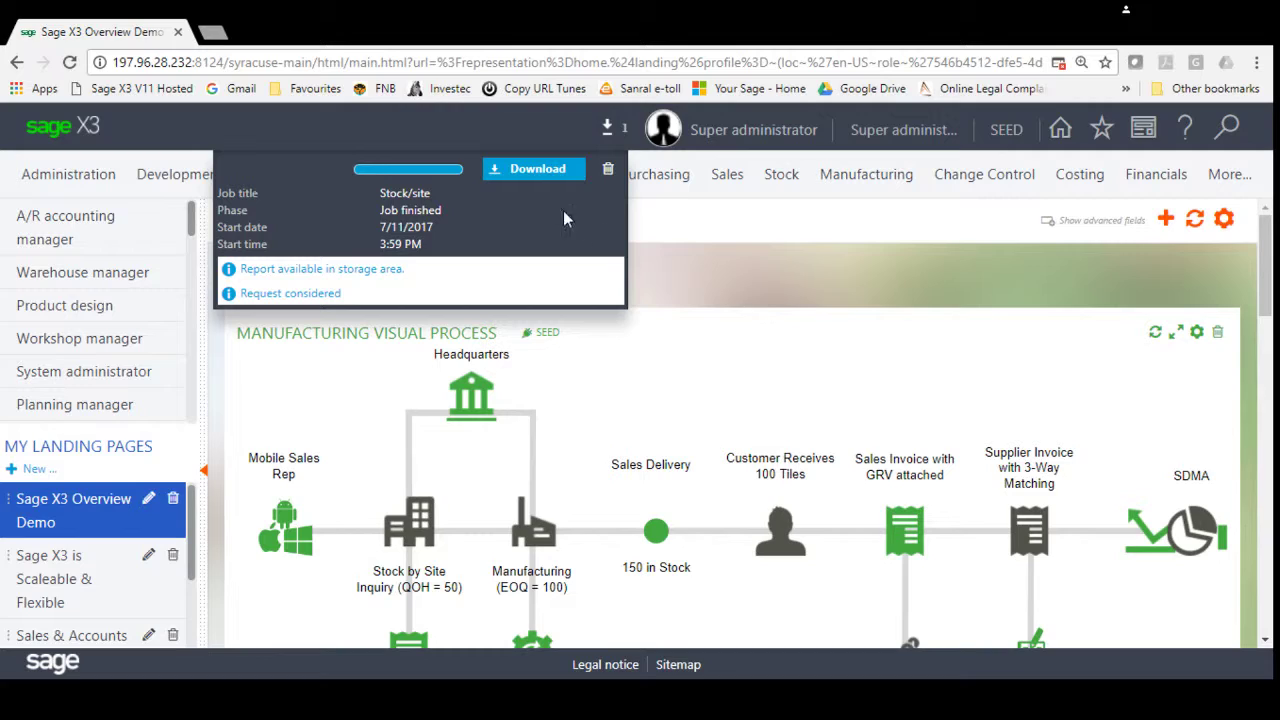
click(537, 170)
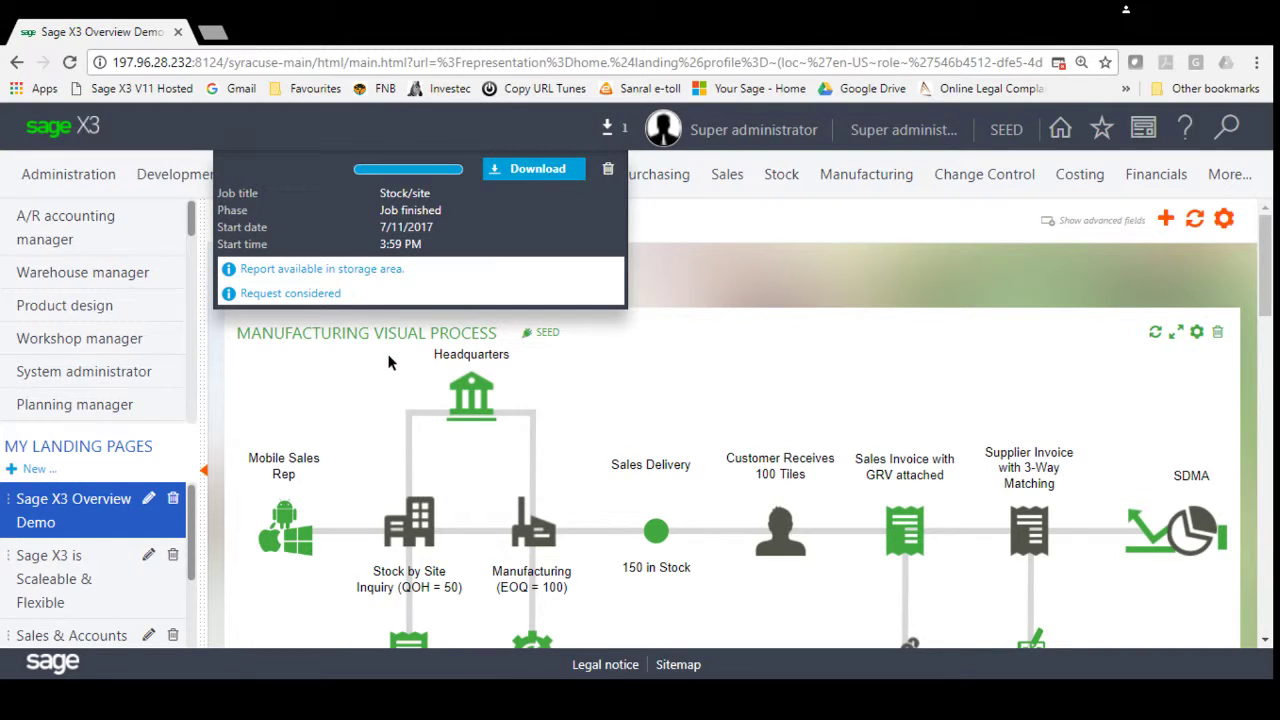